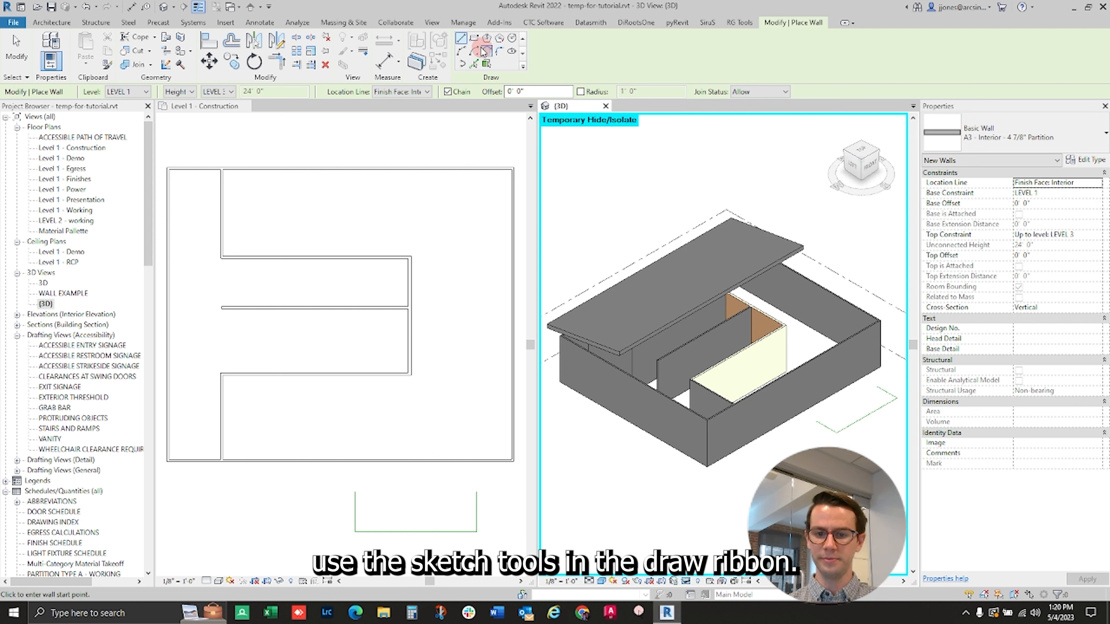
- In the Level 1 plan, draw a horizontal wall about 13 ft 9 in long, continuing downward about 6 ft 6 in as an L
{"action": "left_click", "coordinate": [461, 40]}
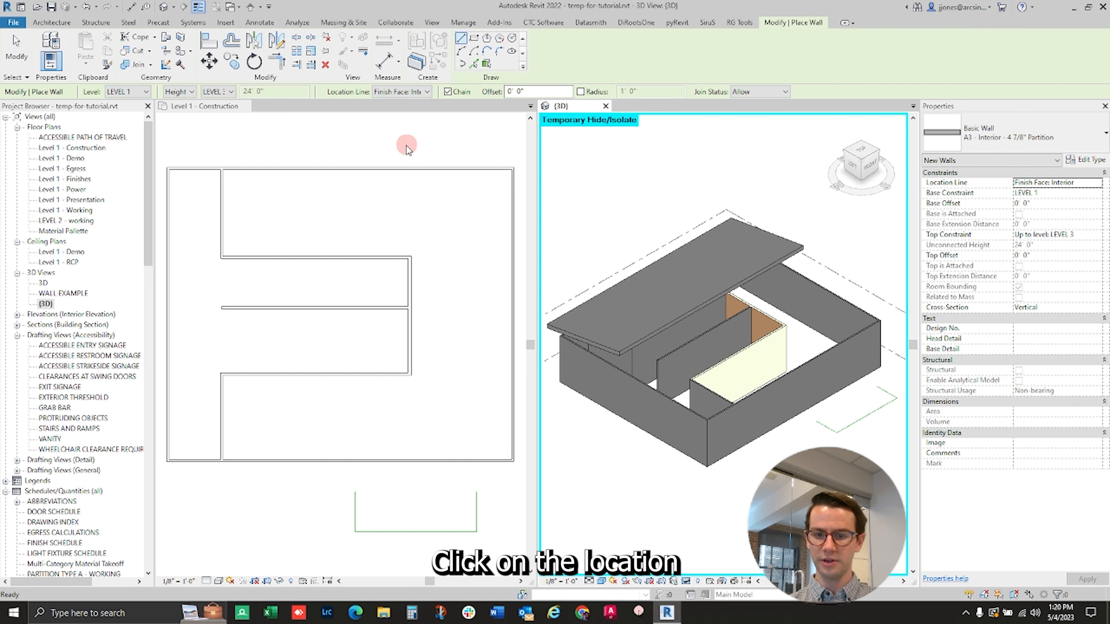
{"action": "left_click", "coordinate": [380, 214]}
{"action": "left_click", "coordinate": [374, 212]}
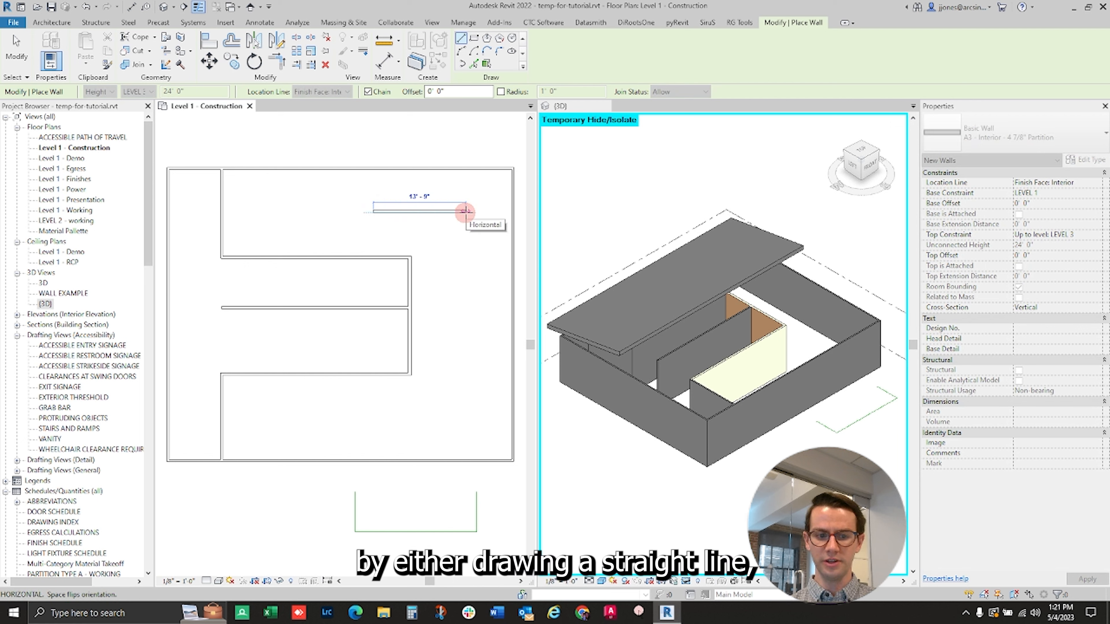
{"action": "left_click", "coordinate": [465, 211]}
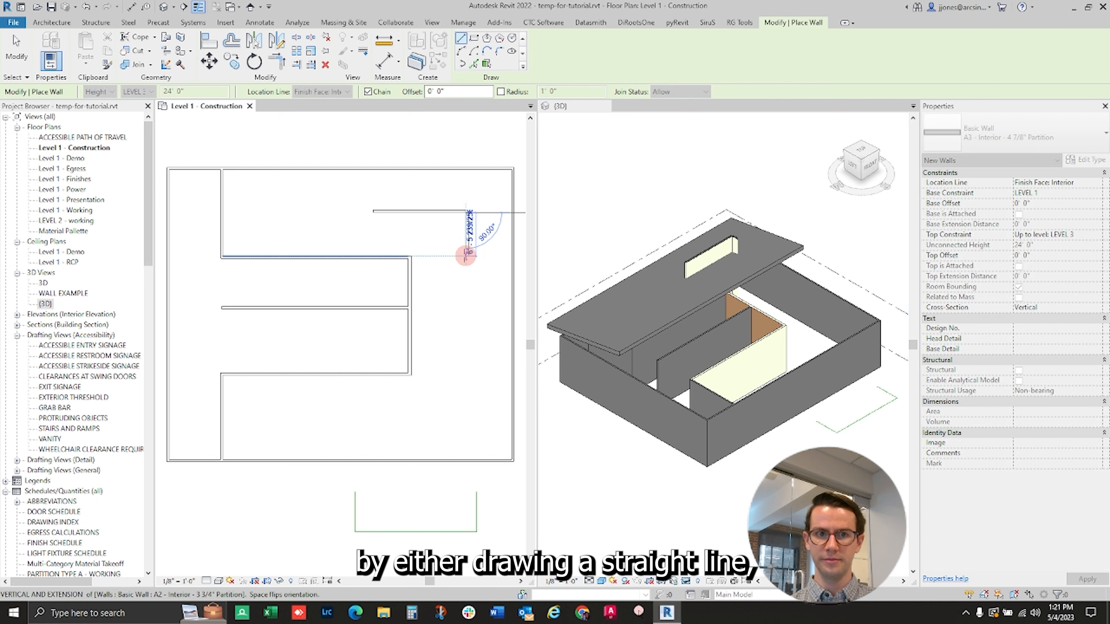
{"action": "left_click", "coordinate": [466, 256]}
{"action": "key", "text": "Escape"}
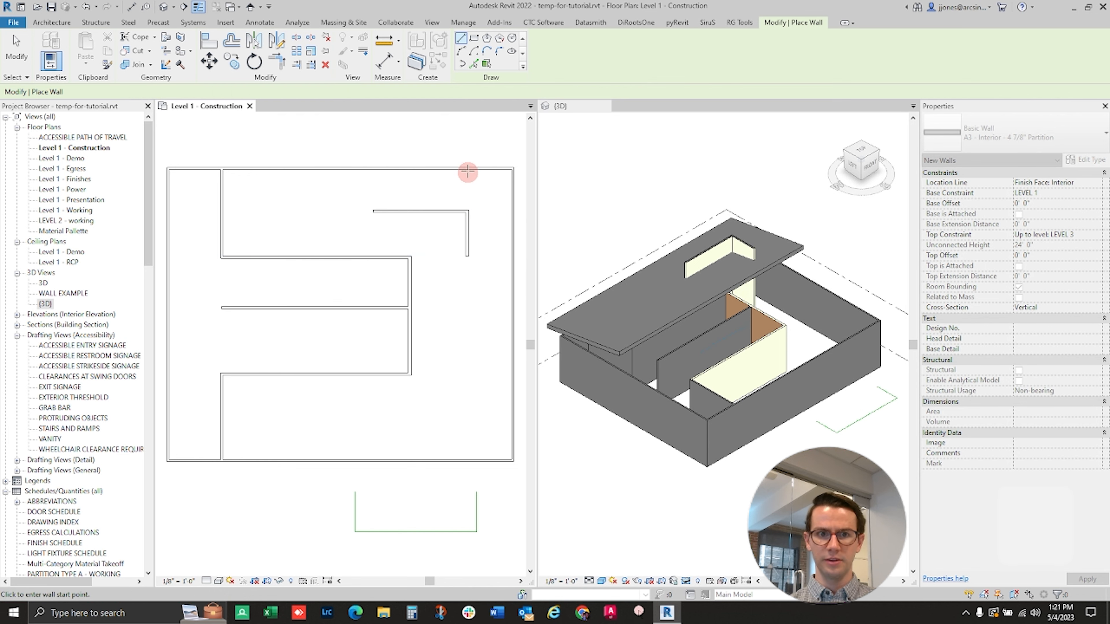
- Draw a rectangle of walls about 17 ft 7 in by 13 ft in the lower-right area of the building
{"action": "left_click", "coordinate": [474, 39]}
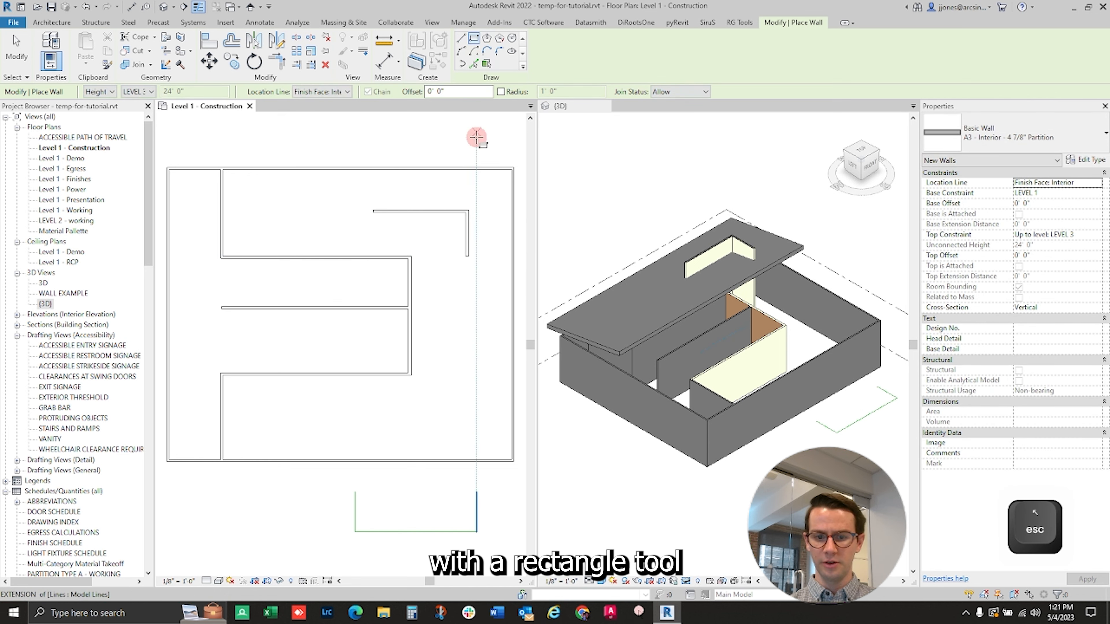
{"action": "left_click", "coordinate": [366, 346]}
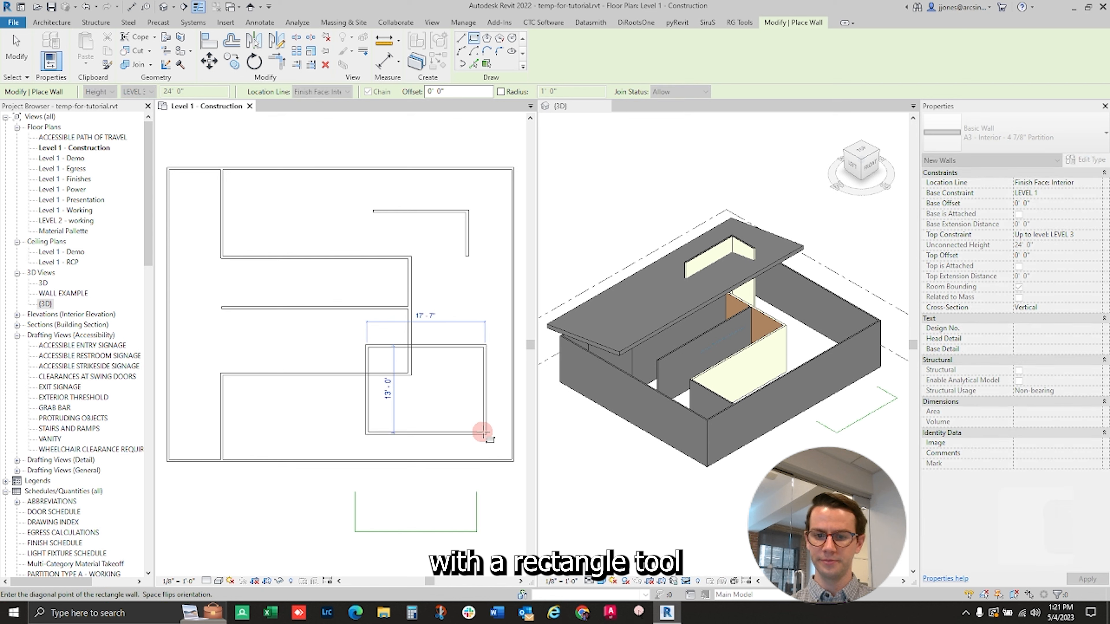
{"action": "left_click", "coordinate": [483, 432]}
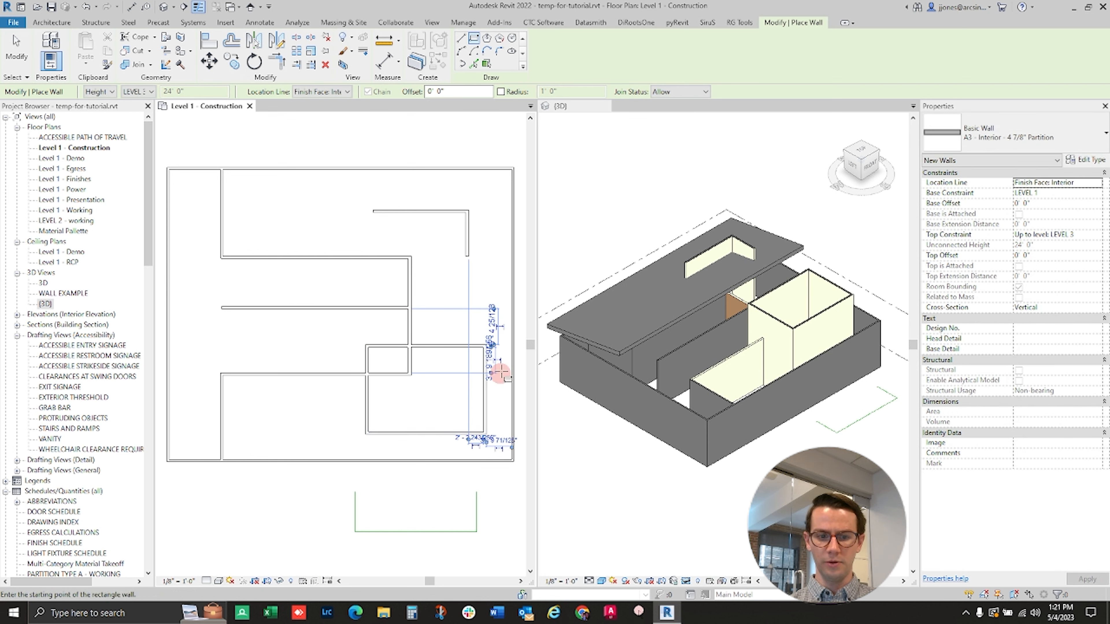
{"action": "key", "text": "Escape"}
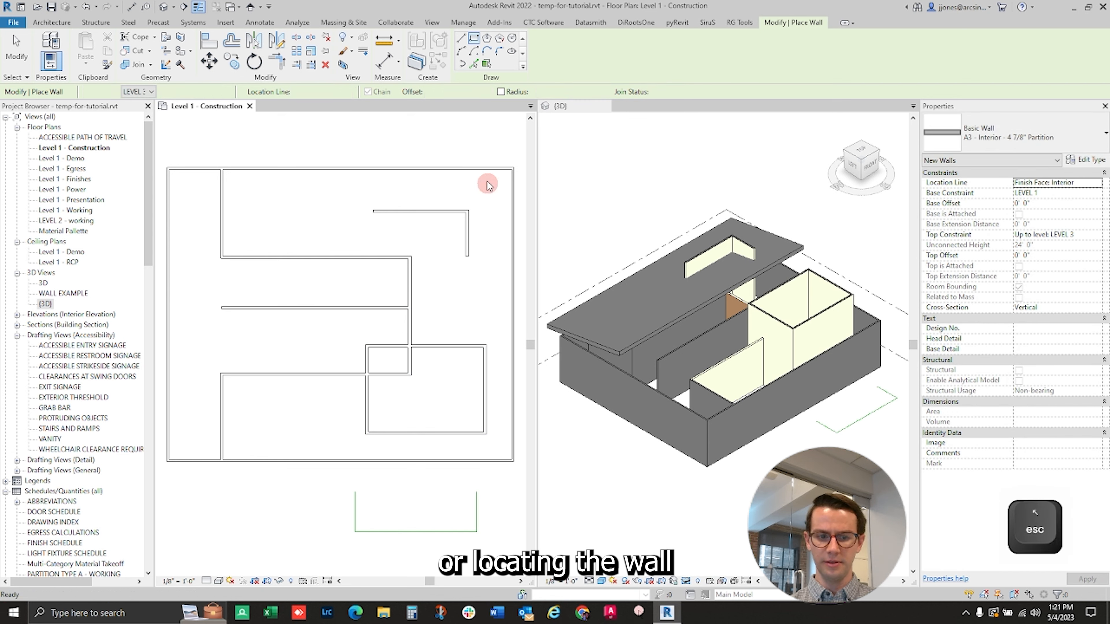
{"action": "key", "text": "Escape"}
- Create walls along the whole chain of U-shaped model lines below the building using Pick Lines
{"action": "key", "text": "w"}
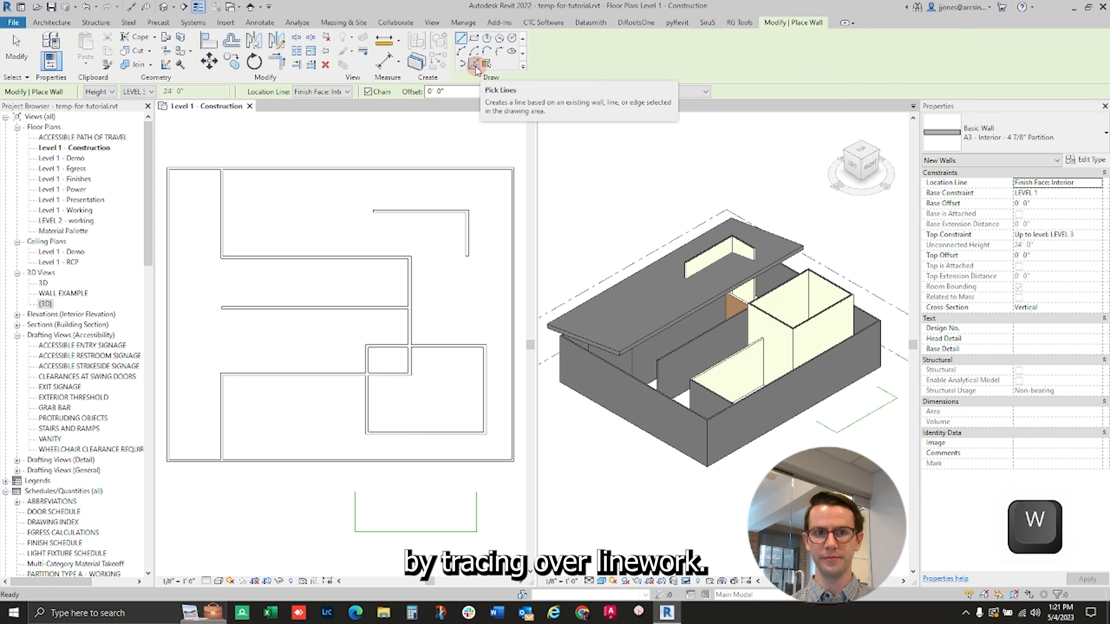
{"action": "left_click", "coordinate": [475, 66]}
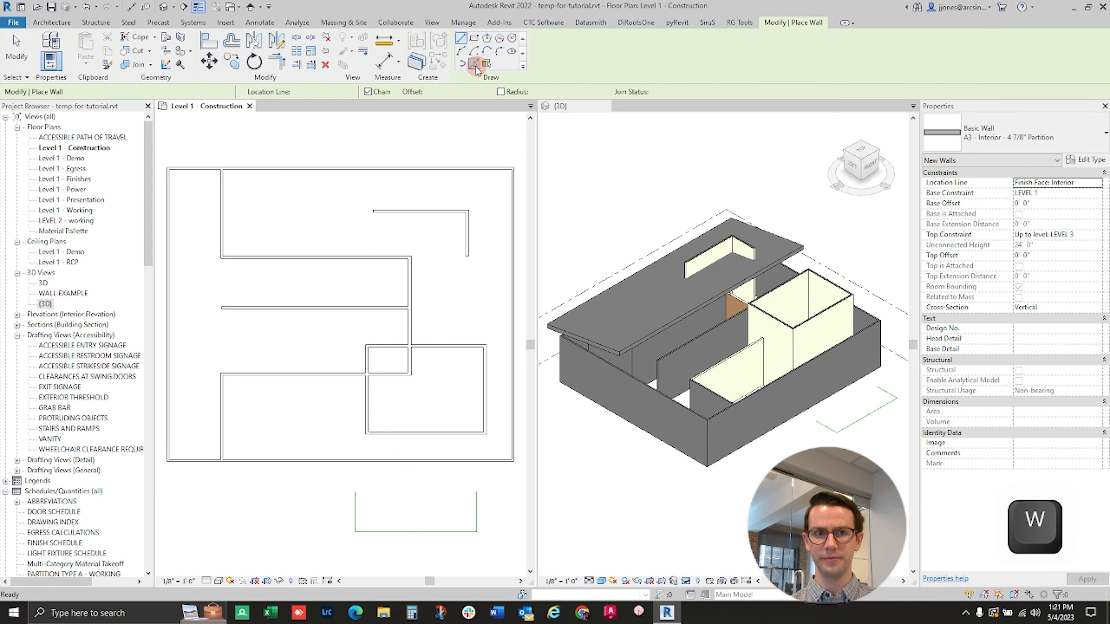
{"action": "key", "text": "Tab"}
{"action": "left_click", "coordinate": [476, 509]}
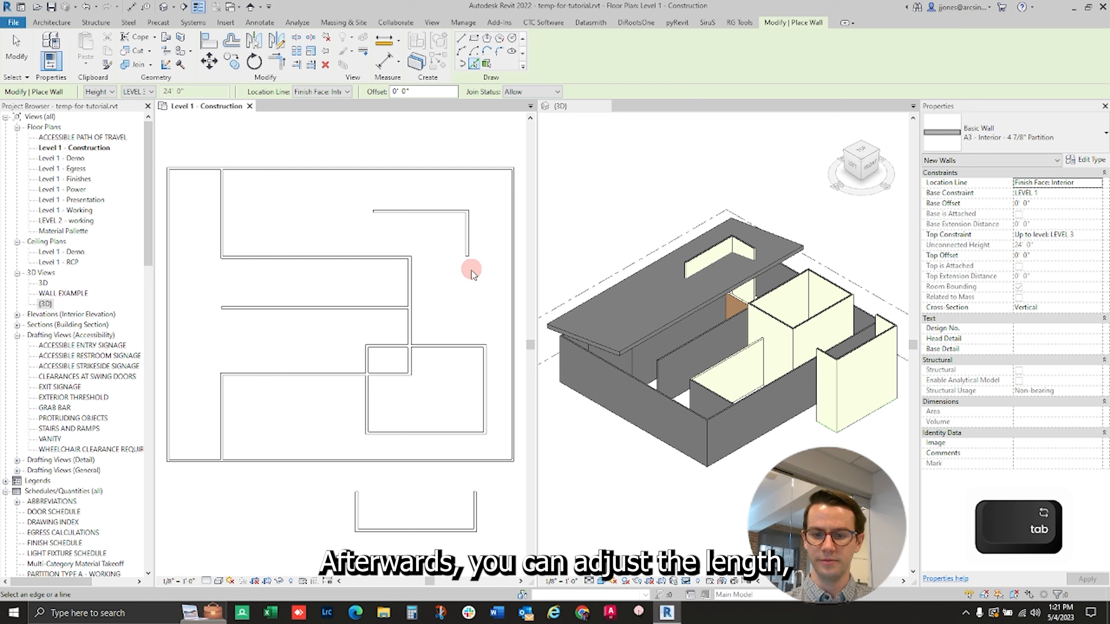
{"action": "key", "text": "Escape"}
{"action": "key", "text": "Escape"}
- Stretch the horizontal leg of the L-shaped walls past the corner, and set its length to 12 ft
{"action": "left_click", "coordinate": [414, 213]}
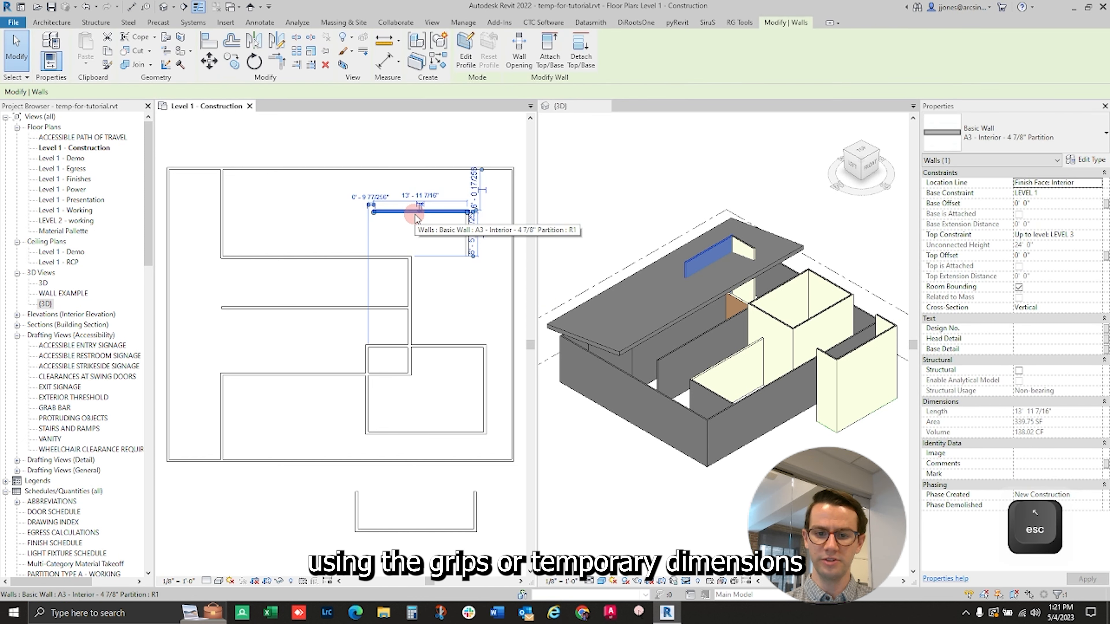
{"action": "left_click_drag", "start_coordinate": [470, 214], "coordinate": [493, 212]}
{"action": "left_click", "coordinate": [442, 195]}
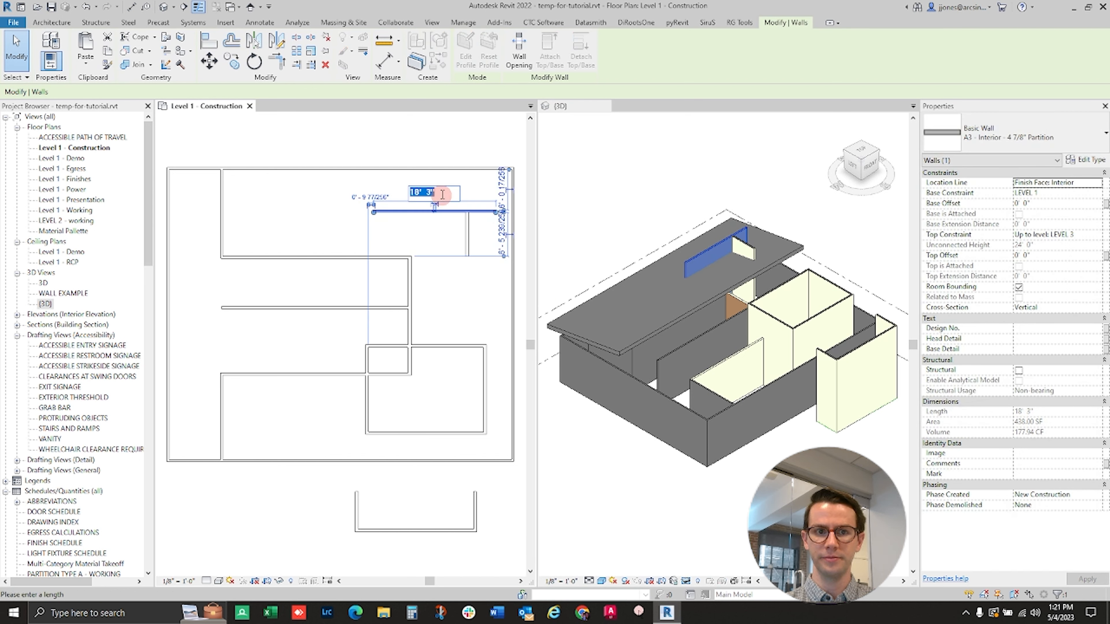
{"action": "type", "text": "12"}
{"action": "key", "text": "Return"}
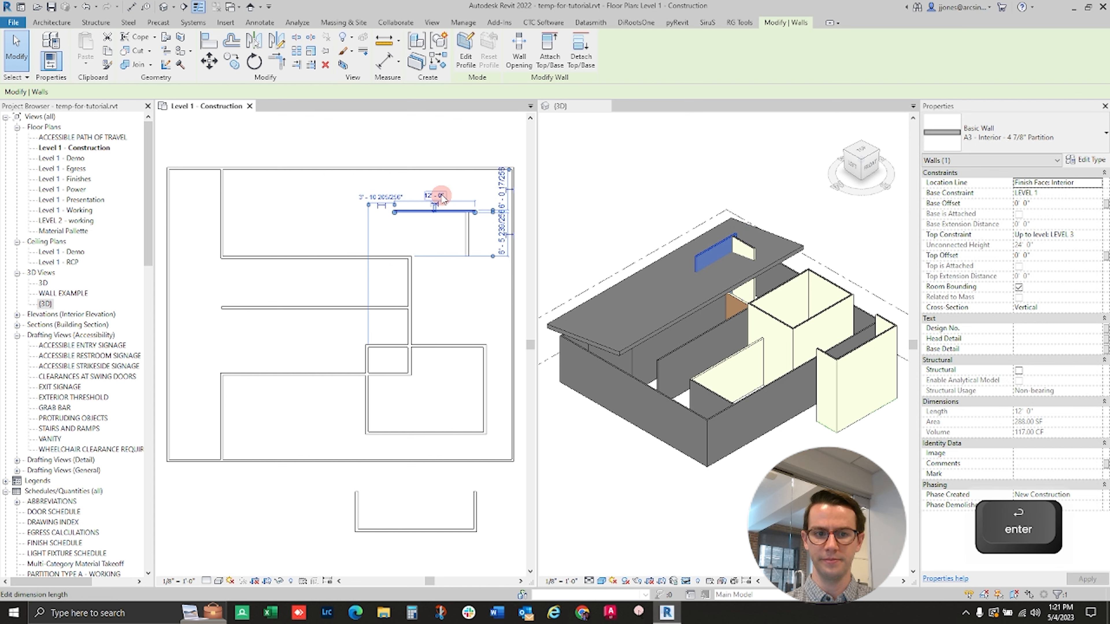
{"action": "left_click", "coordinate": [428, 257]}
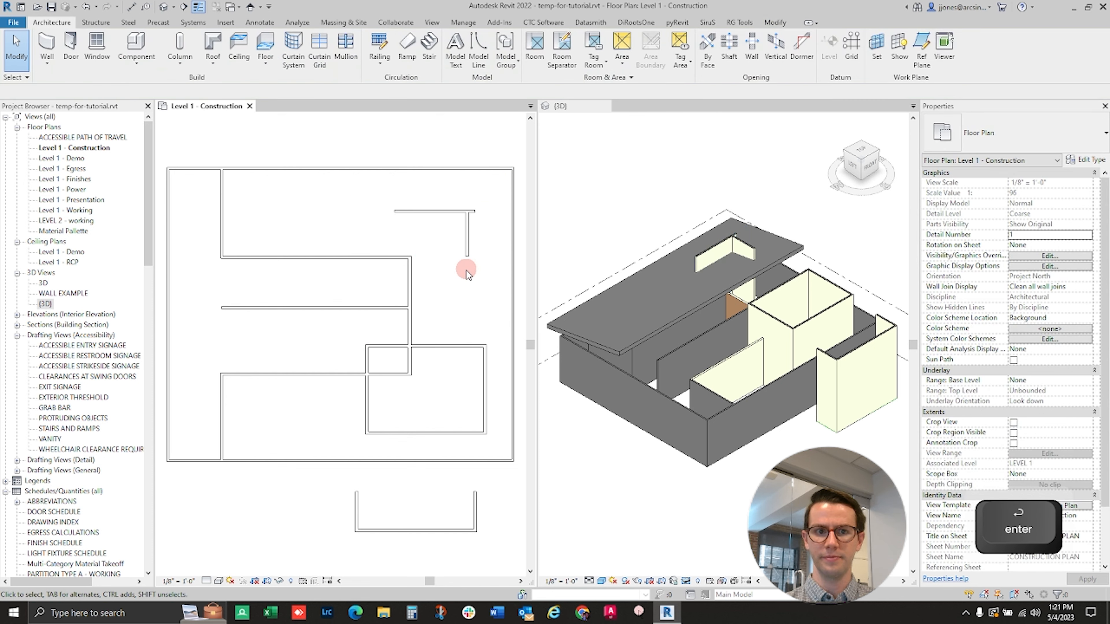
- Trim the overhanging horizontal wall to form a clean corner with the short vertical wall
{"action": "key", "text": "t"}
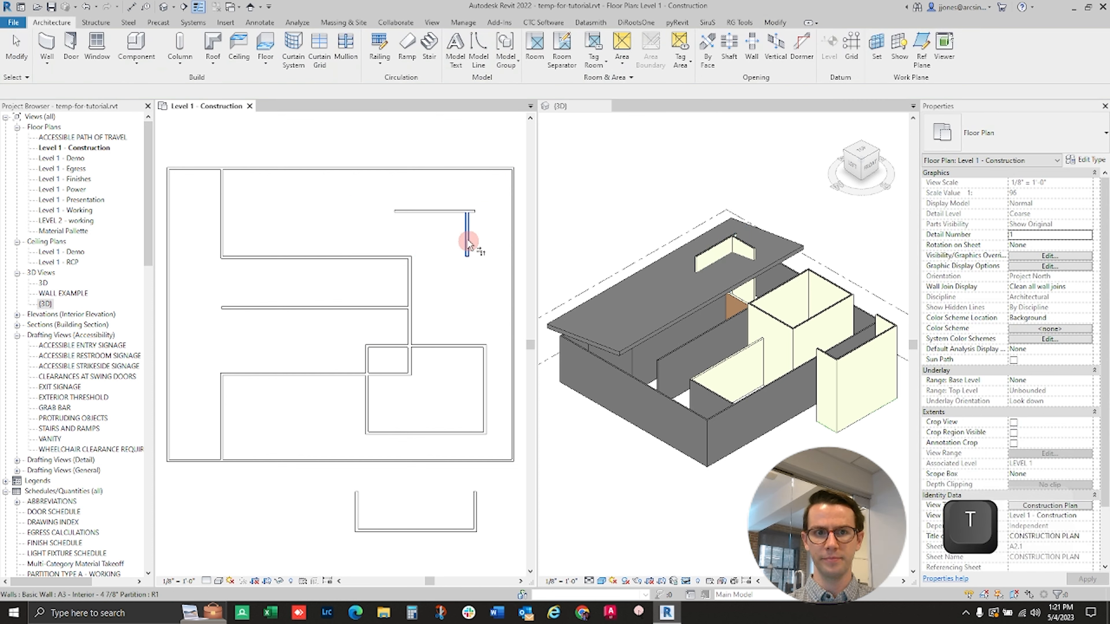
{"action": "key", "text": "r"}
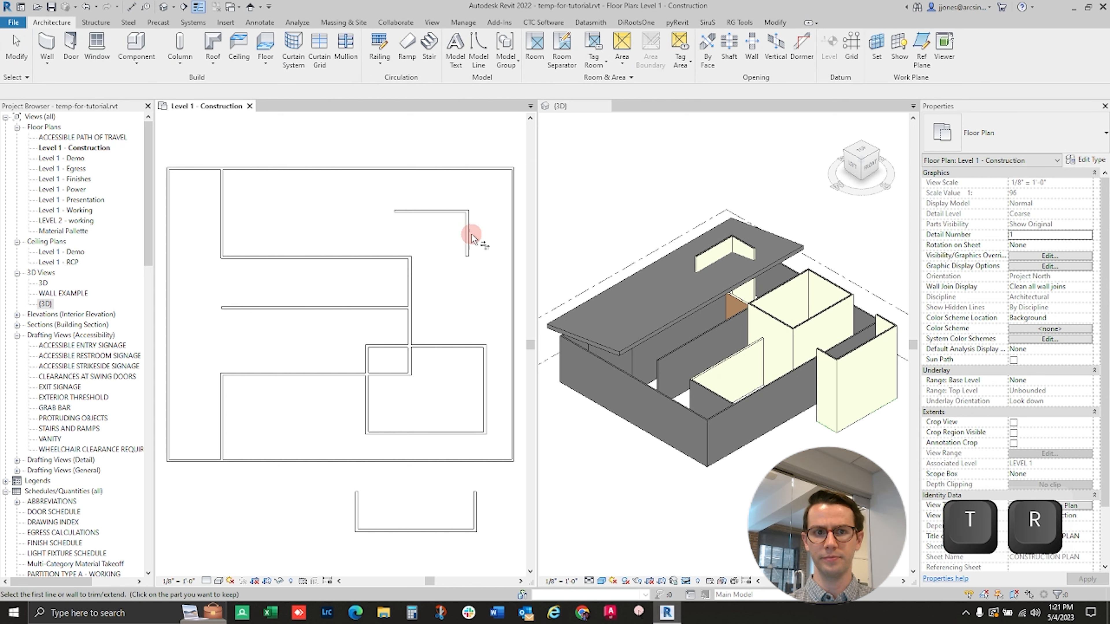
{"action": "key", "text": "Escape"}
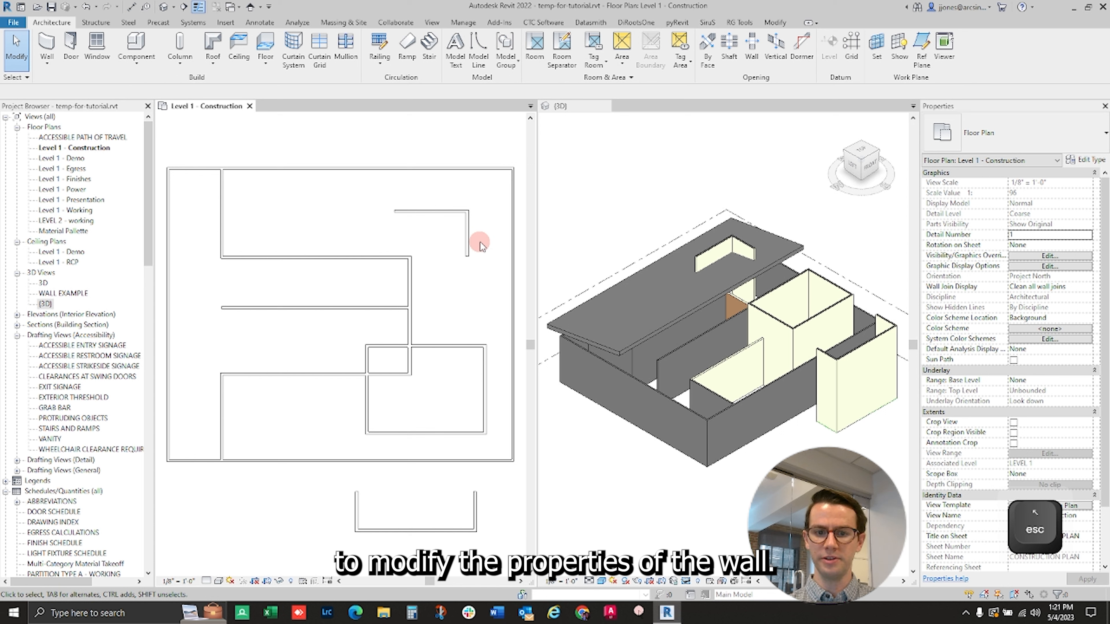
- Set the top constraint of the rectangular room's right wall to Up to level: LEVEL 2
{"action": "left_click", "coordinate": [467, 253]}
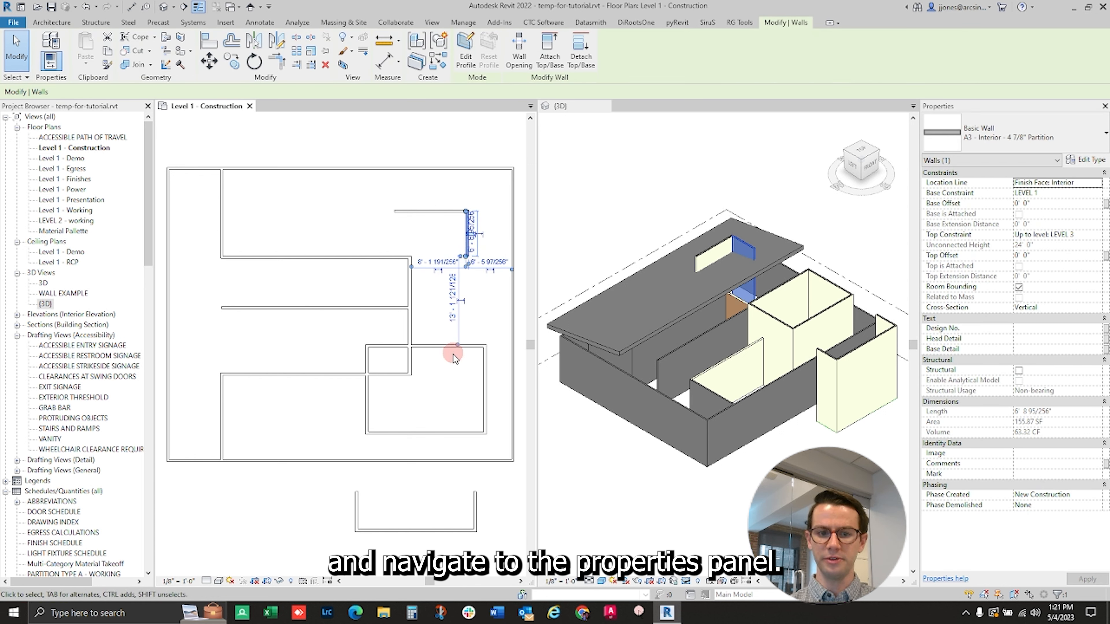
{"action": "left_click", "coordinate": [486, 391]}
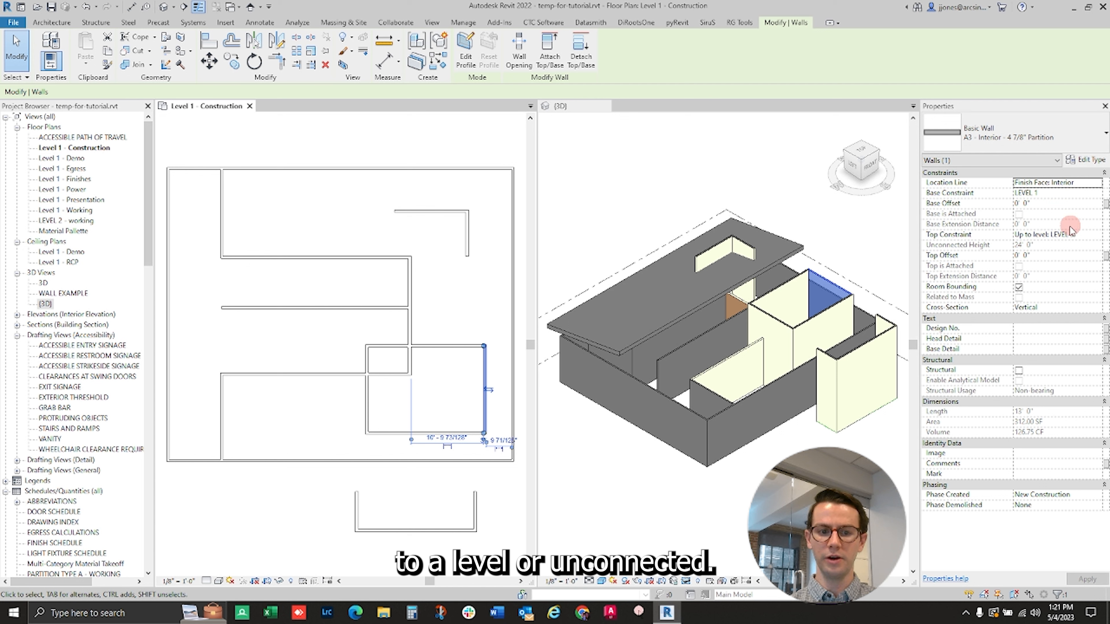
{"action": "left_click", "coordinate": [1084, 234]}
{"action": "left_click", "coordinate": [1096, 237]}
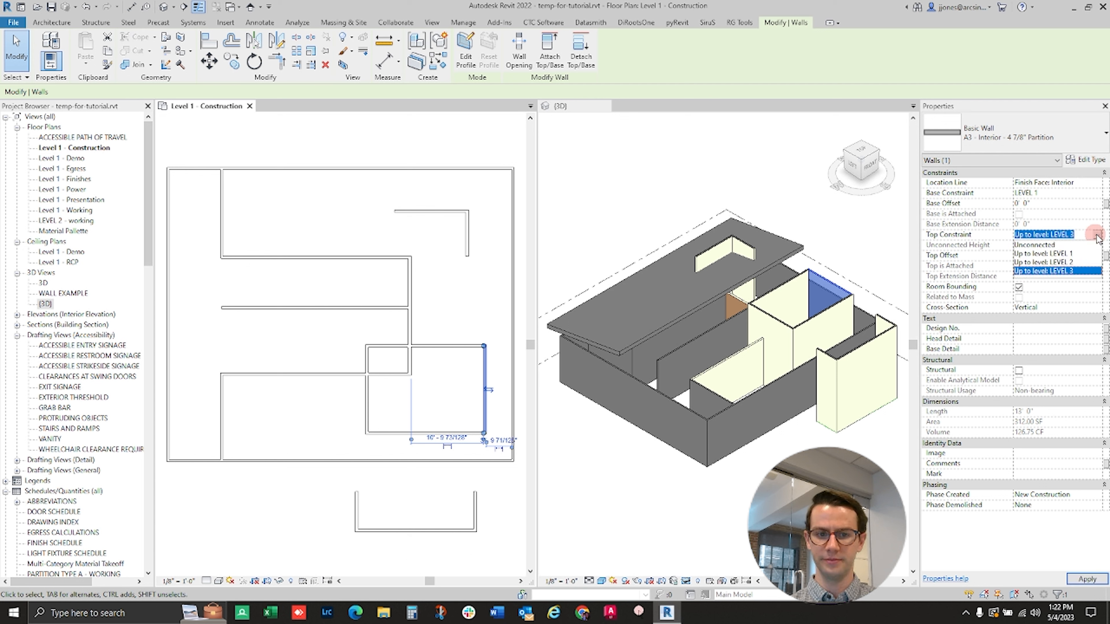
{"action": "left_click", "coordinate": [1062, 262]}
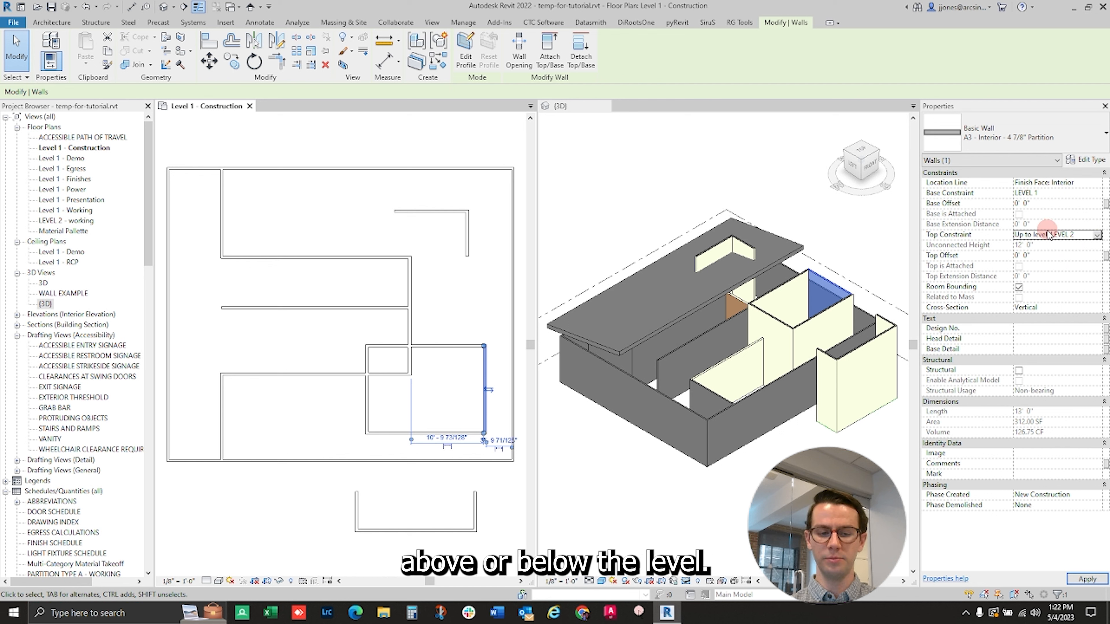
- Give the room's right wall a base offset of 3 ft and a top offset of 3 ft, and apply them
{"action": "left_click", "coordinate": [1041, 203]}
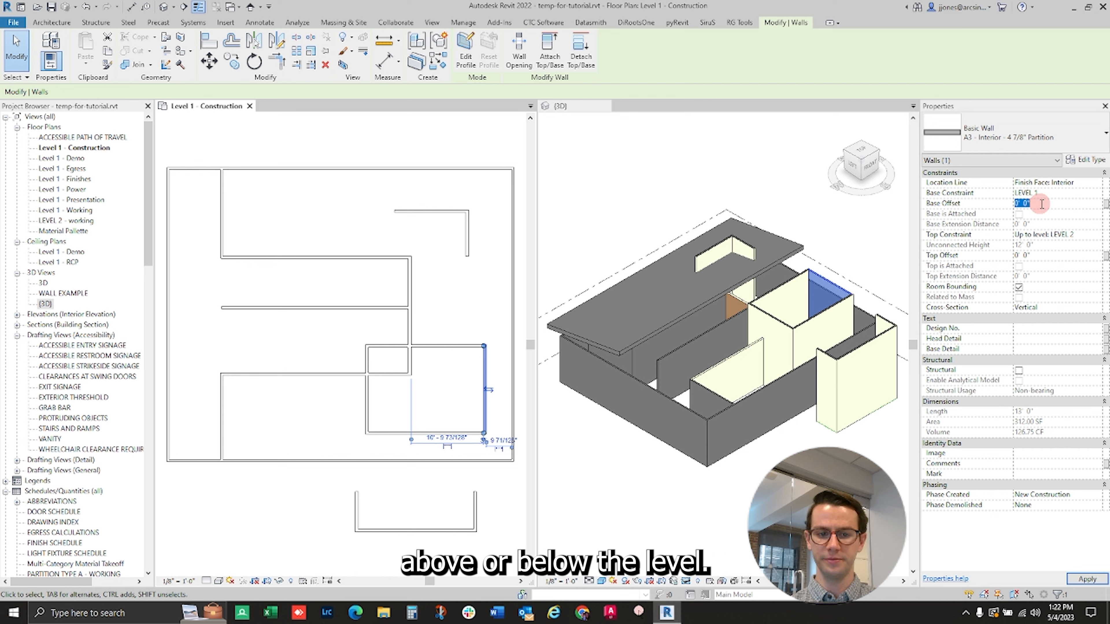
{"action": "type", "text": "3"}
{"action": "key", "text": "Return"}
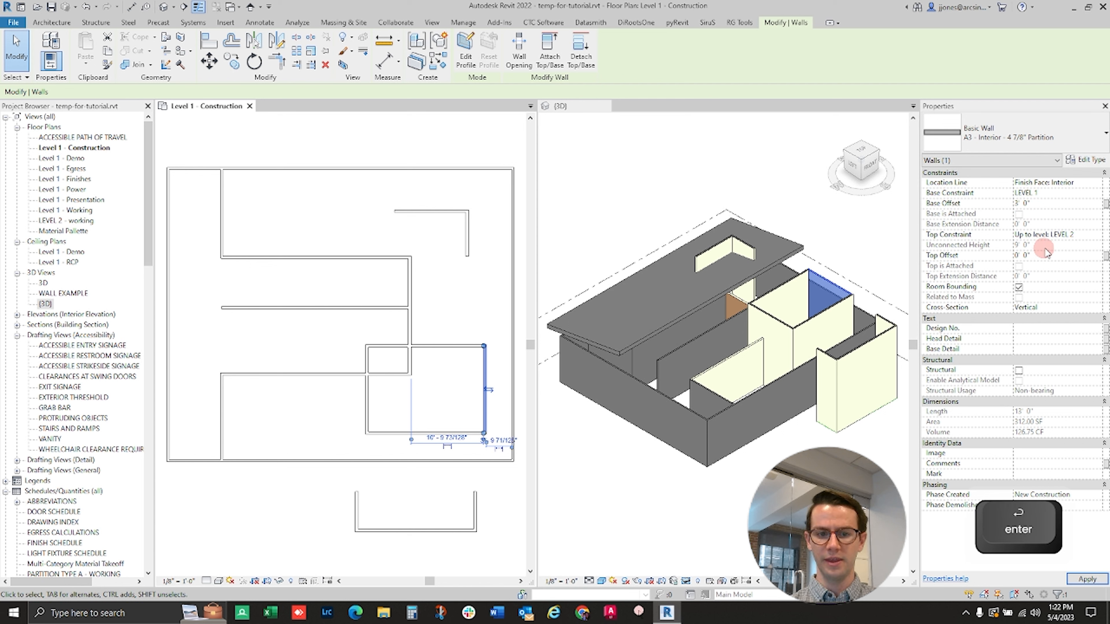
{"action": "type", "text": "3"}
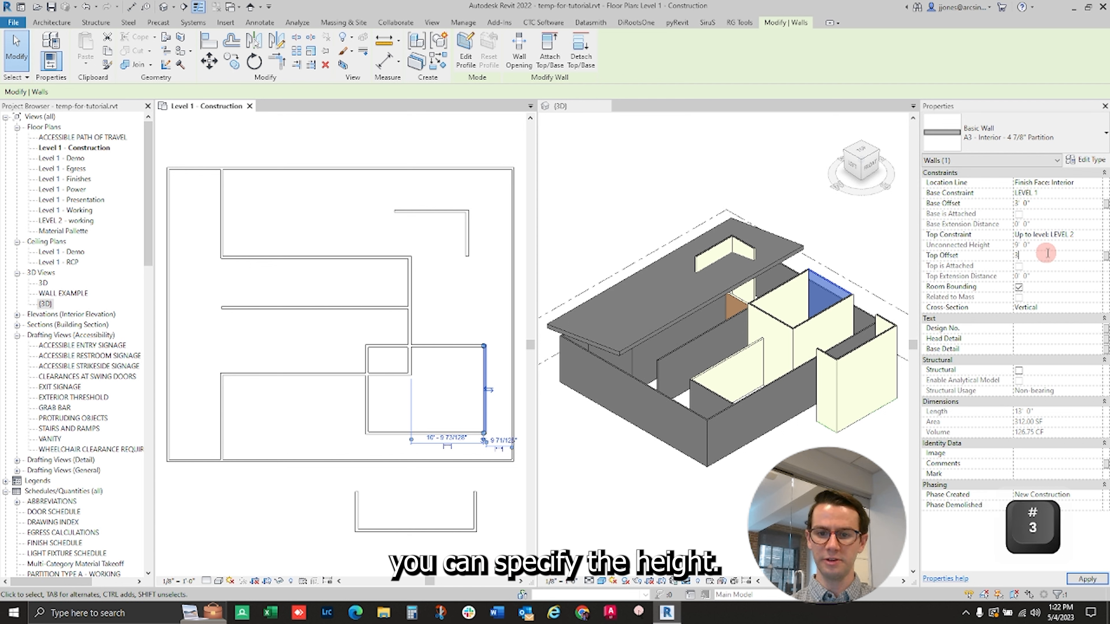
{"action": "key", "text": "Return"}
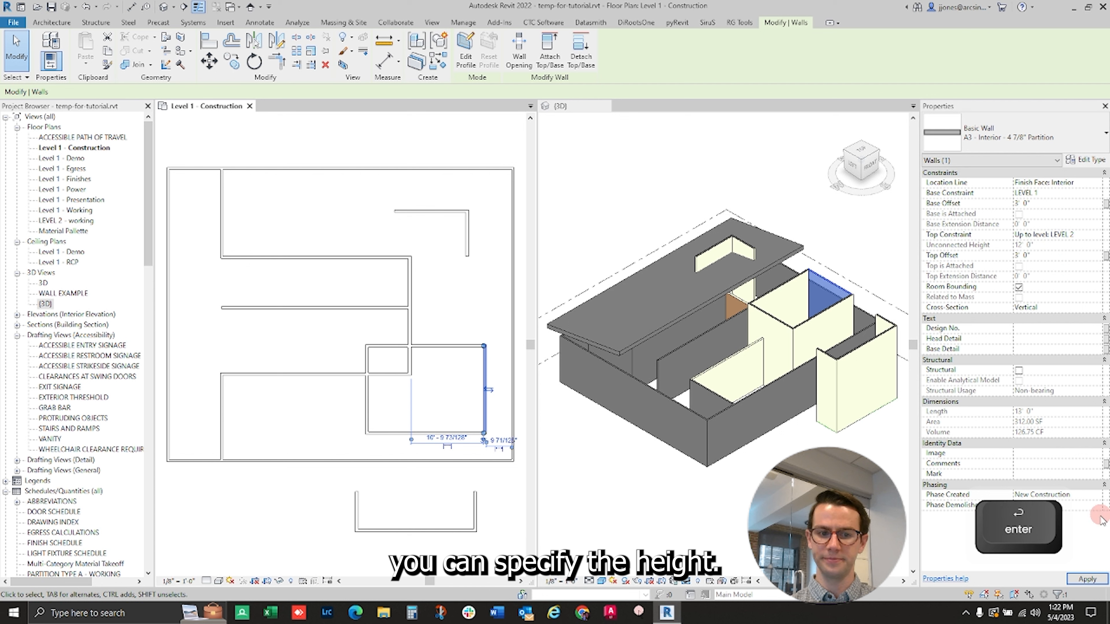
{"action": "left_click", "coordinate": [1087, 578]}
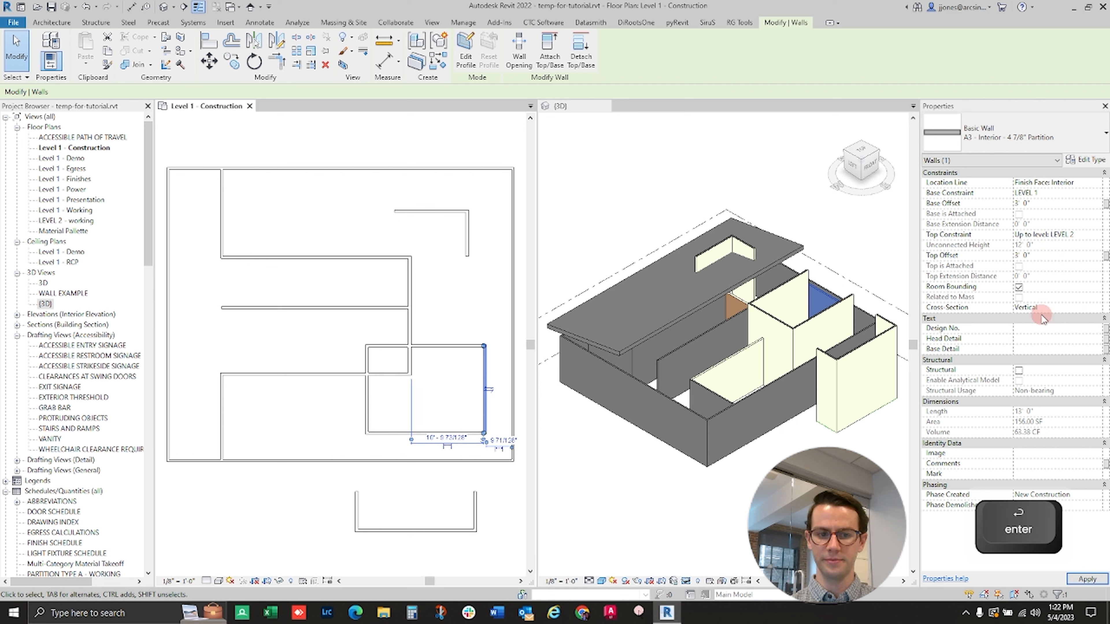
- Change the right wall's top constraint to Unconnected and apply an unconnected height of 14 ft
{"action": "left_click", "coordinate": [1097, 234]}
{"action": "left_click", "coordinate": [1070, 247]}
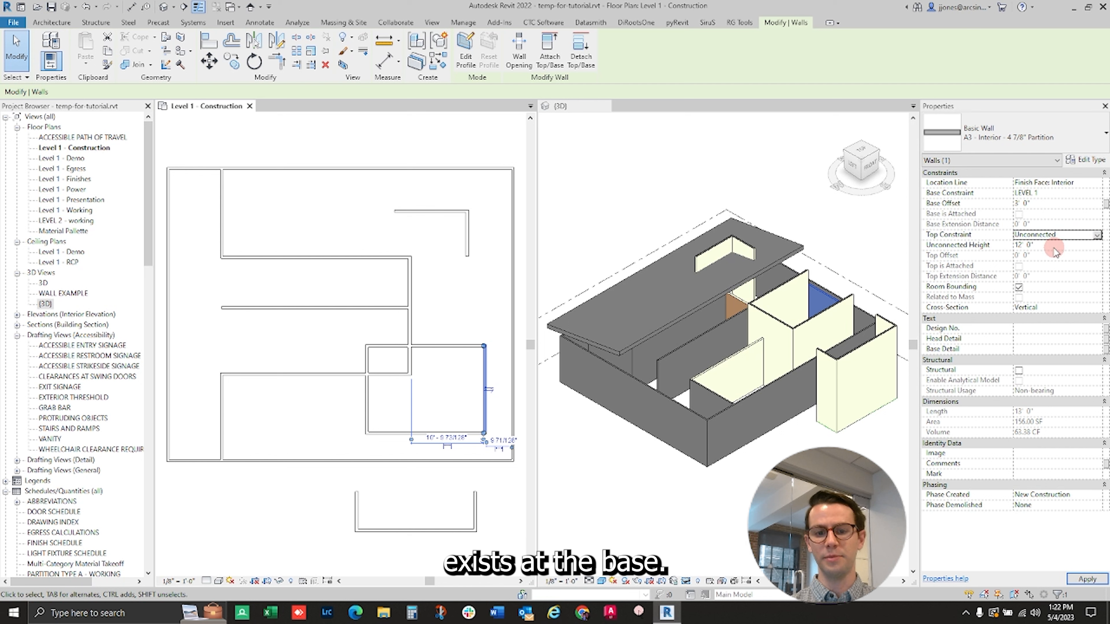
{"action": "type", "text": "14"}
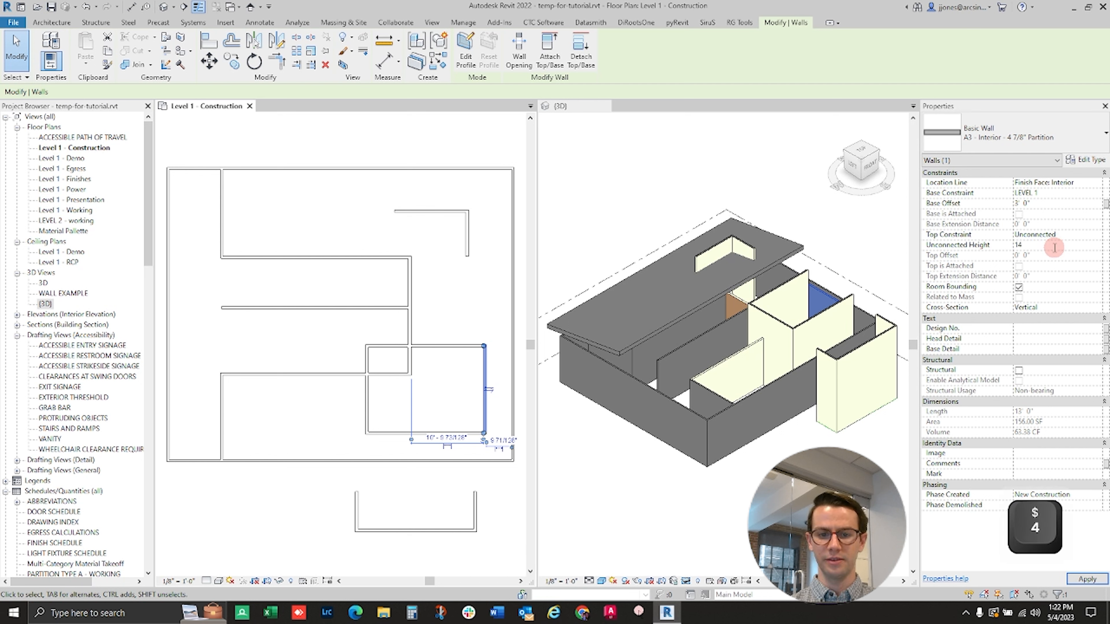
{"action": "key", "text": "Return"}
{"action": "left_click", "coordinate": [1086, 579]}
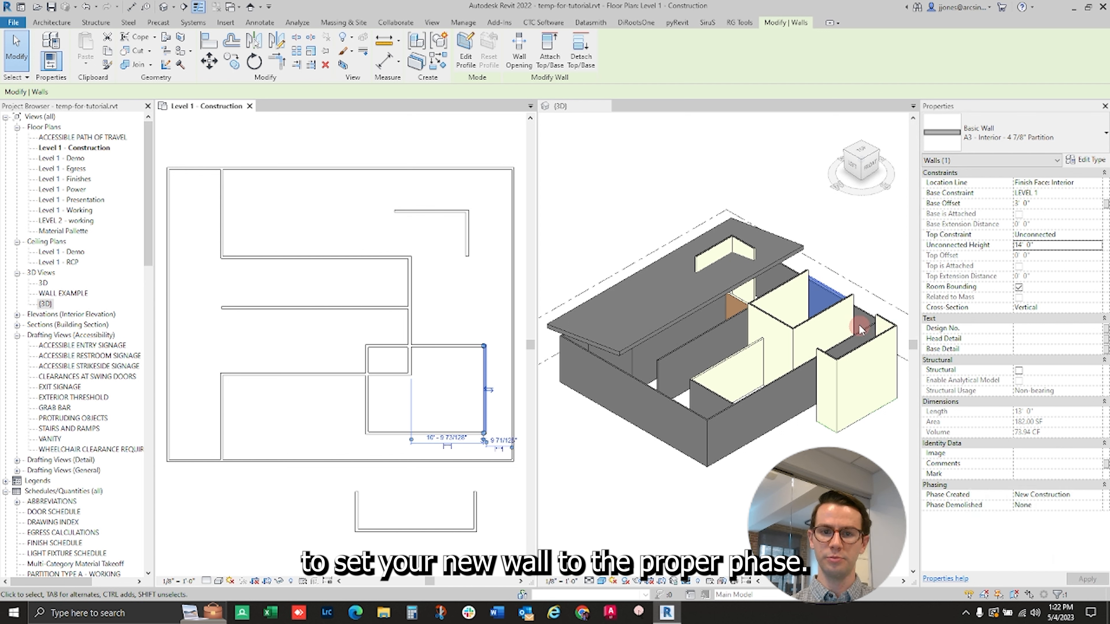
- Set the Phase Created of the rectangular room's right wall to Existing
{"action": "left_click", "coordinate": [1098, 499]}
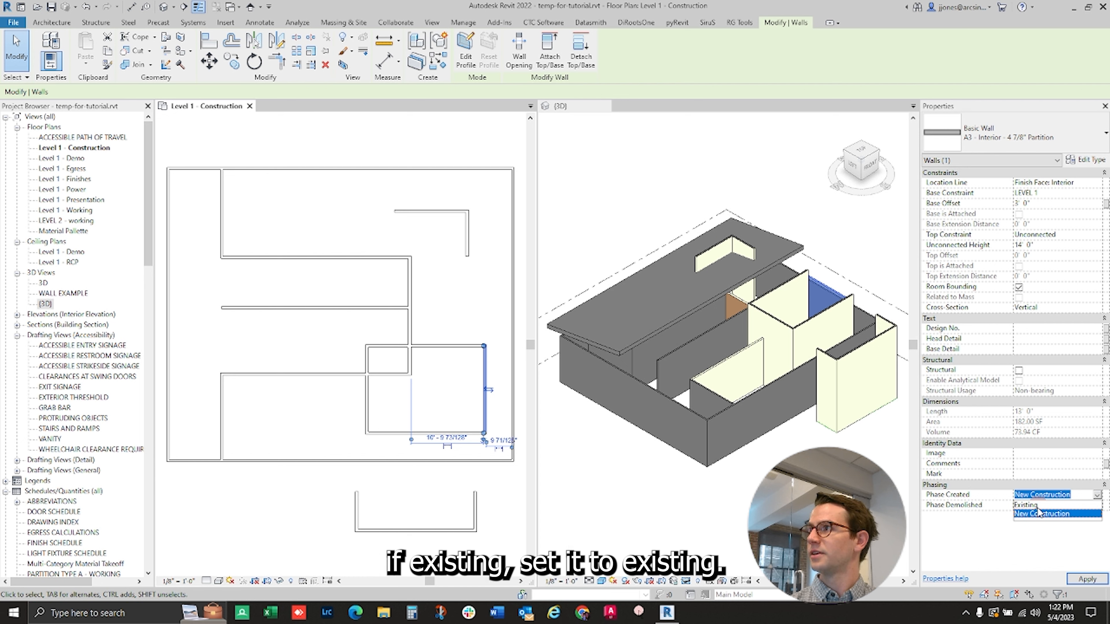
{"action": "left_click", "coordinate": [1027, 505]}
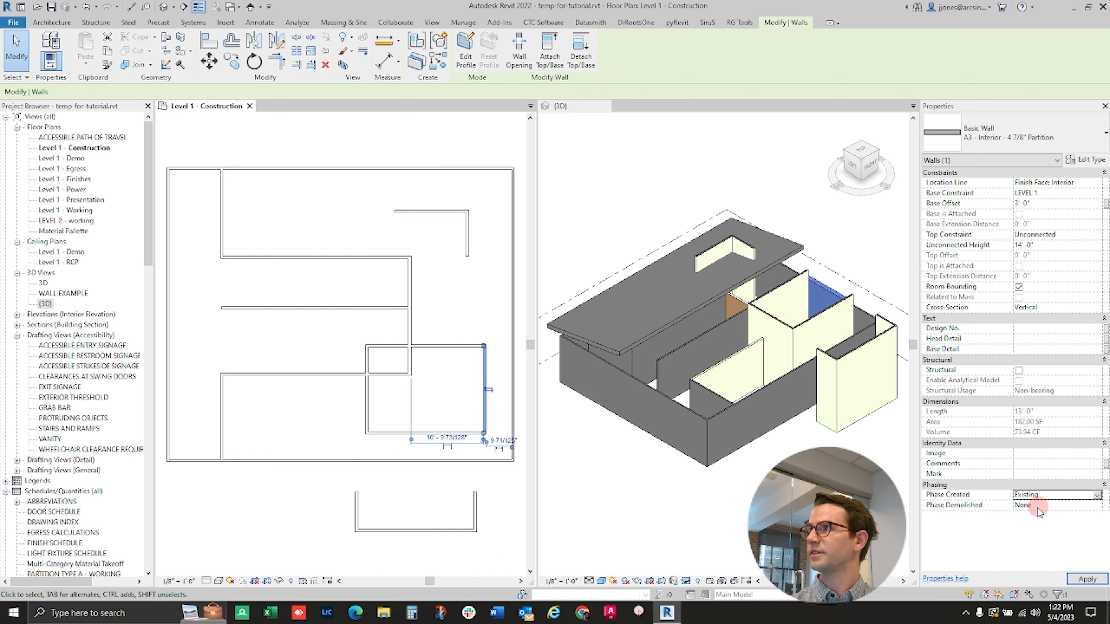
{"action": "left_click", "coordinate": [827, 313]}
- Set the Phase Created of the rectangular room's bottom wall to Existing from the 3D view
{"action": "left_click", "coordinate": [823, 313]}
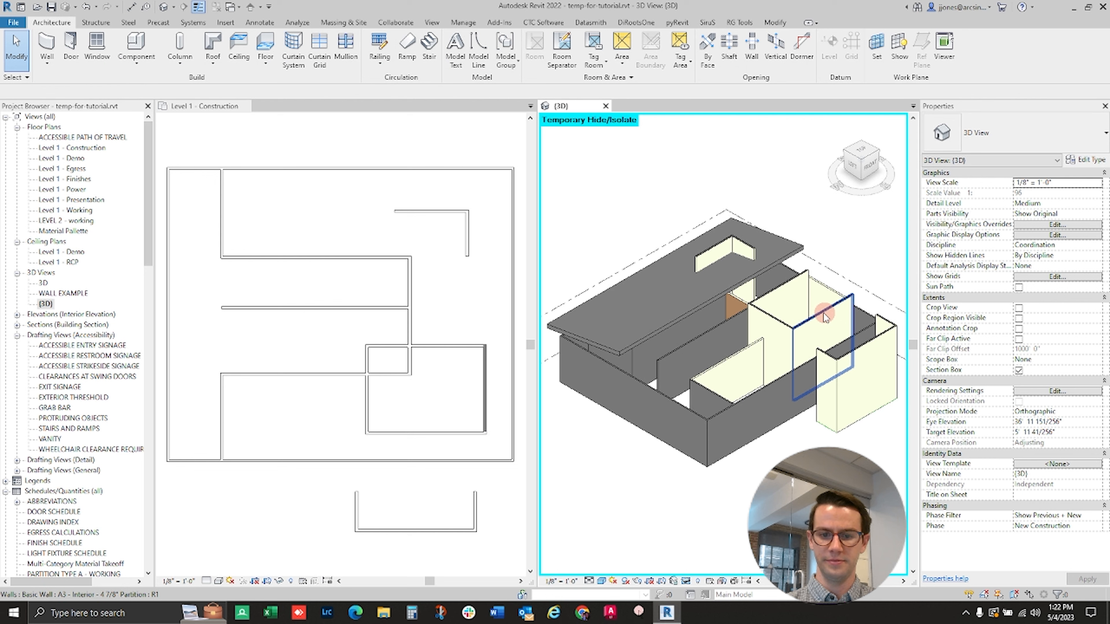
{"action": "left_click", "coordinate": [1098, 494]}
{"action": "left_click", "coordinate": [1080, 506]}
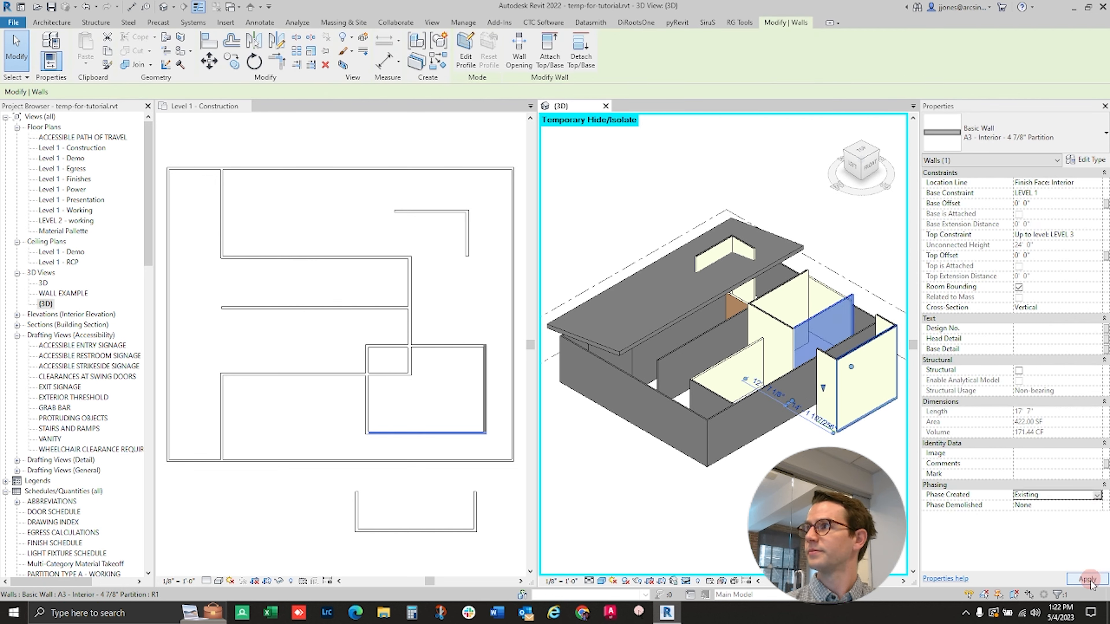
{"action": "left_click", "coordinate": [880, 277]}
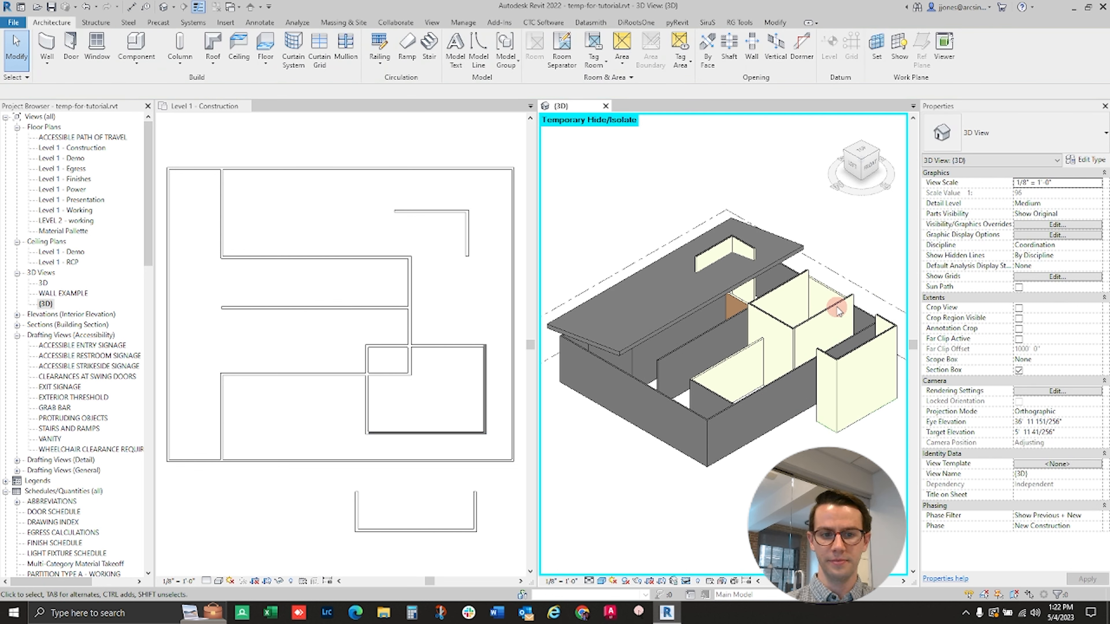
- Set the Phase Demolished of the rectangular room's bottom wall to New Construction and apply it
{"action": "left_click", "coordinate": [837, 310]}
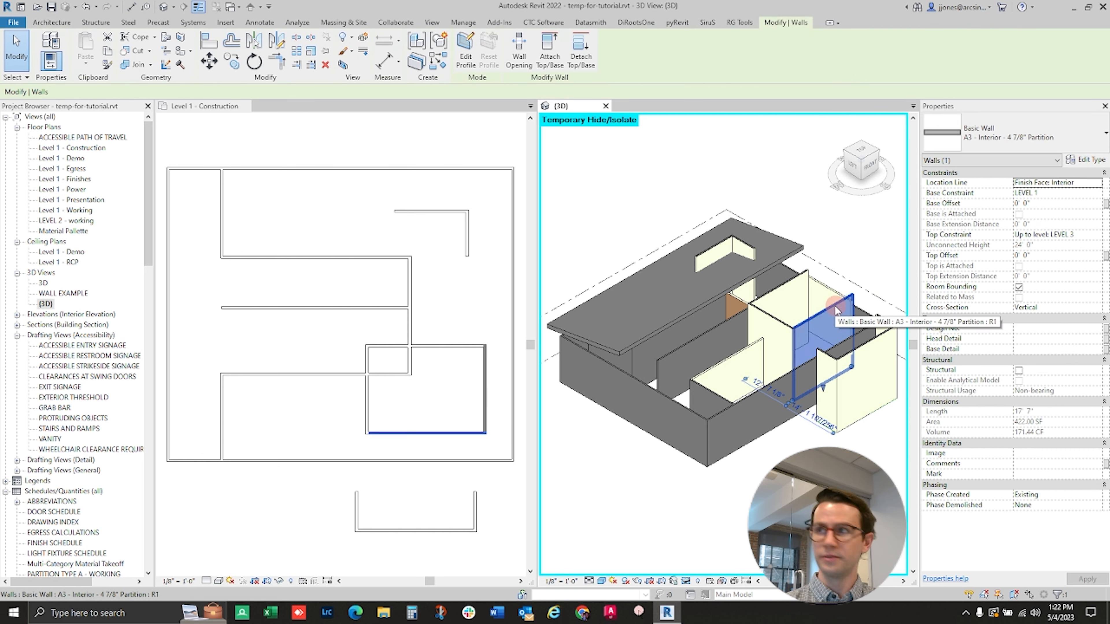
{"action": "left_click", "coordinate": [1098, 506]}
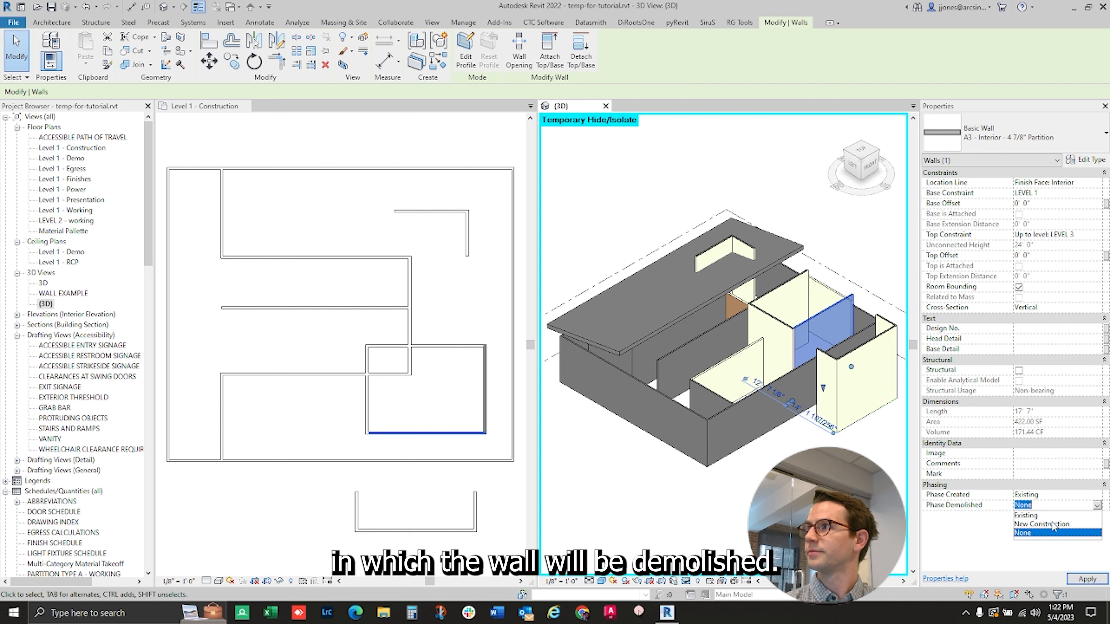
{"action": "left_click", "coordinate": [1053, 524]}
{"action": "left_click", "coordinate": [1086, 579]}
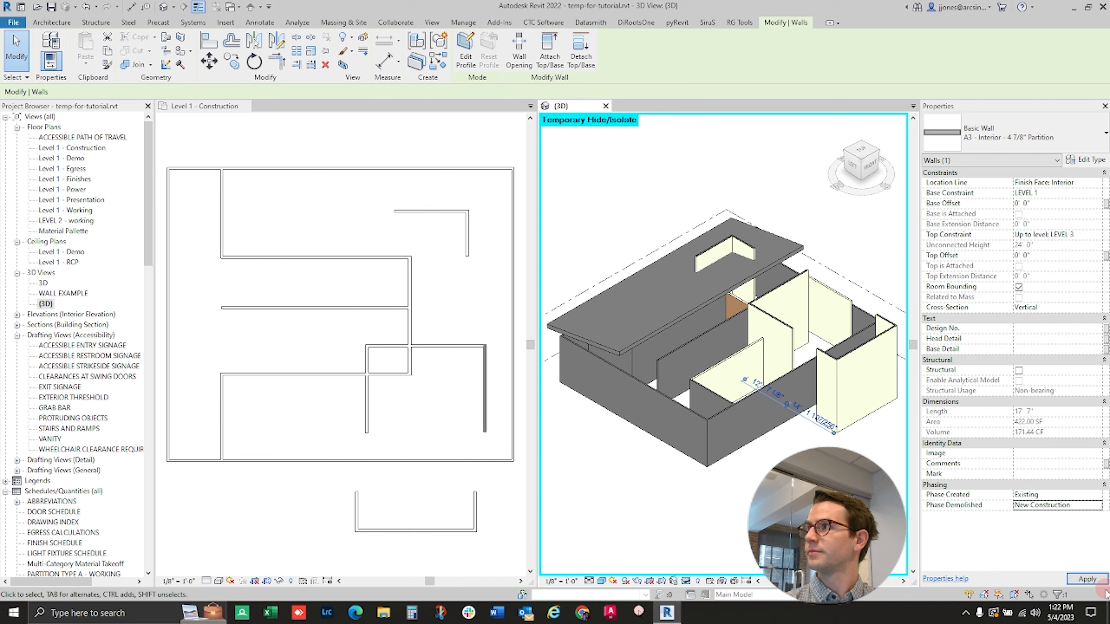
{"action": "left_click", "coordinate": [831, 324]}
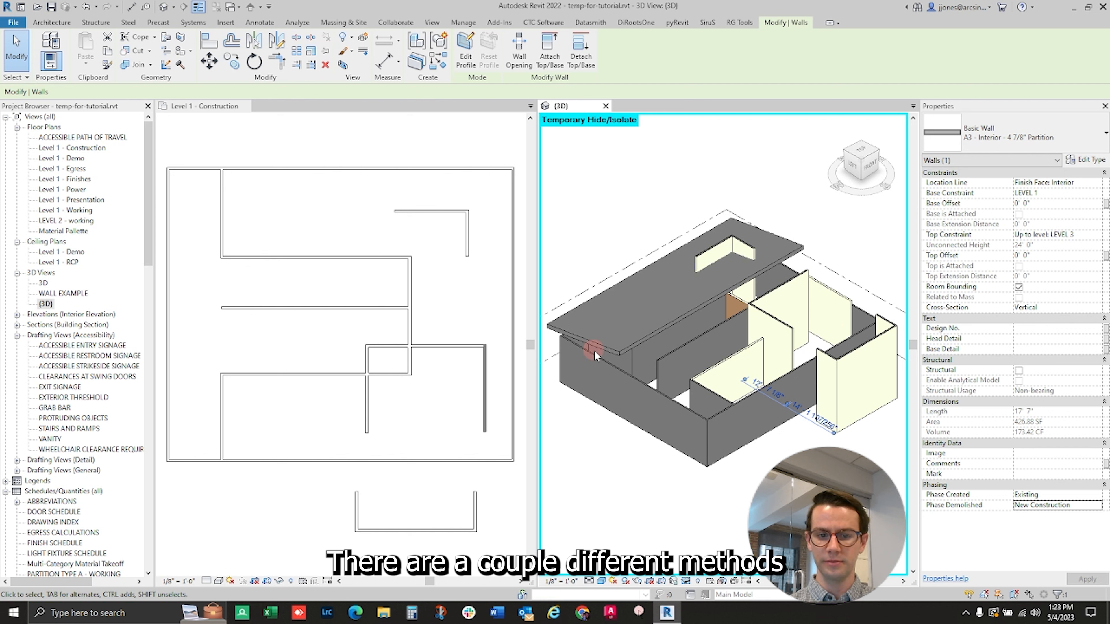
- Attach the top of the building's left exterior wall to the underside of the sloped roof
{"action": "left_click", "coordinate": [646, 387]}
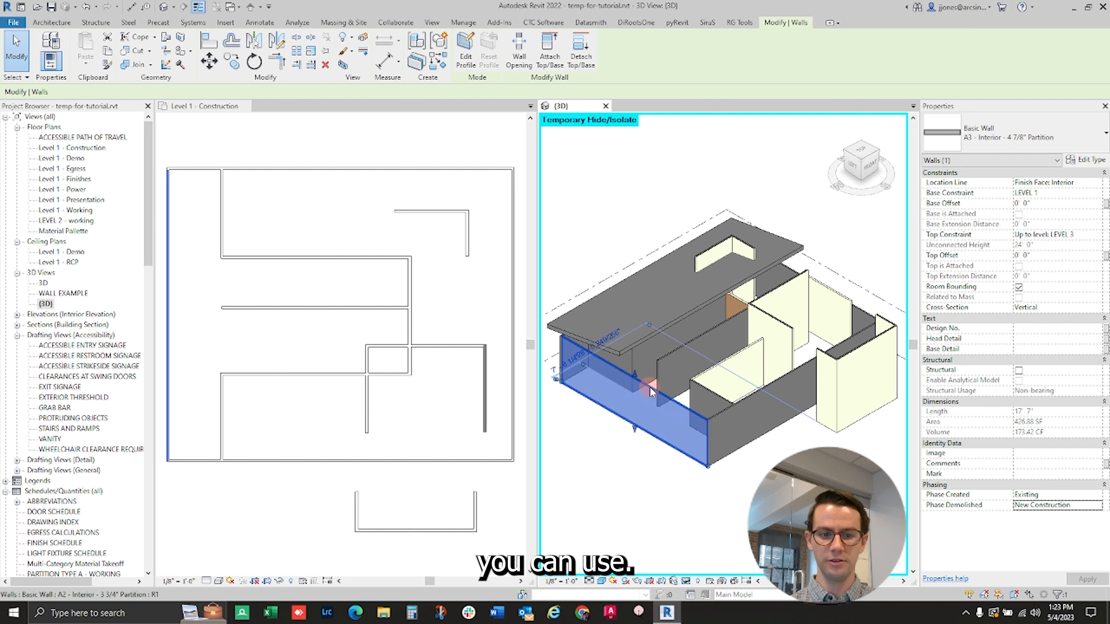
{"action": "scroll", "coordinate": [650, 387], "scroll_direction": "up", "scroll_amount": 3}
{"action": "middle_click_drag", "start_coordinate": [650, 388], "coordinate": [679, 377]}
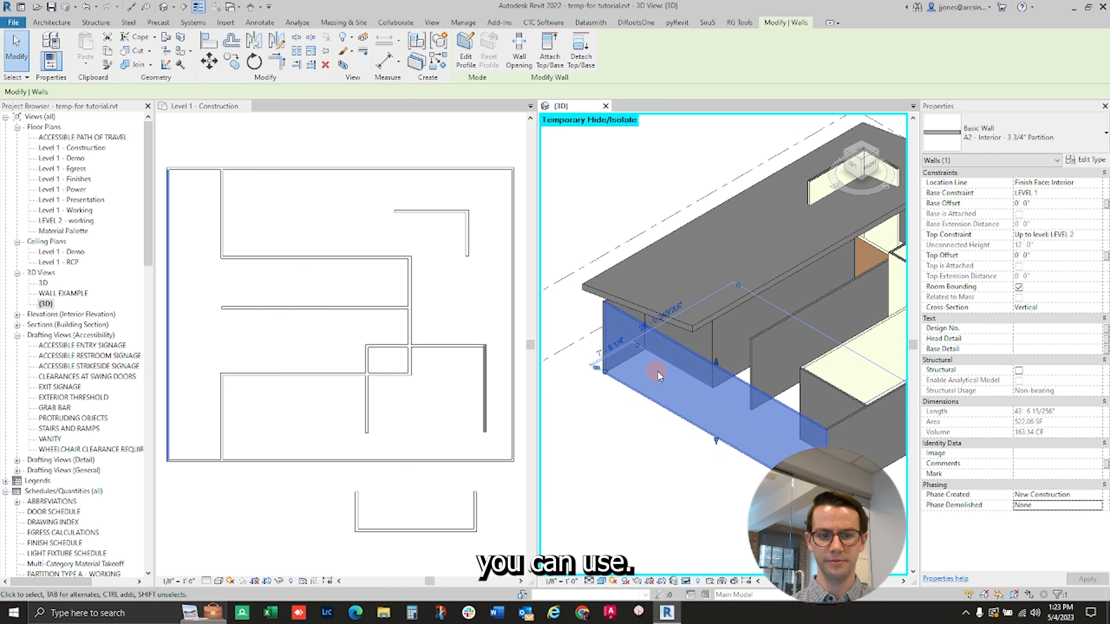
{"action": "left_click", "coordinate": [550, 60]}
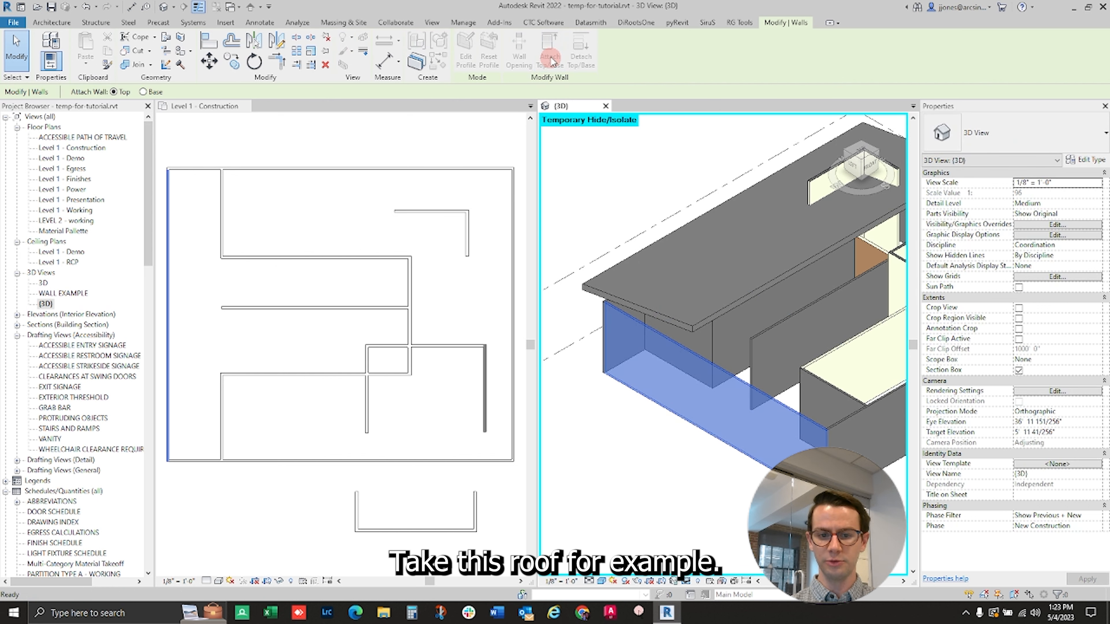
{"action": "left_click", "coordinate": [605, 297]}
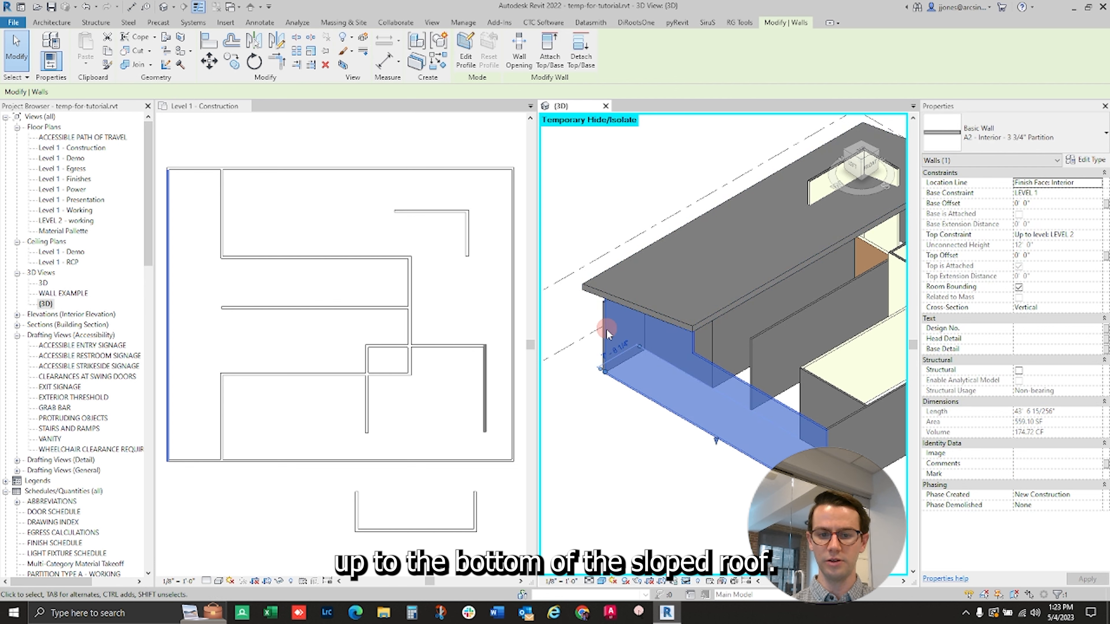
{"action": "scroll", "coordinate": [607, 356], "scroll_direction": "up", "scroll_amount": 2}
{"action": "scroll", "coordinate": [607, 355], "scroll_direction": "up", "scroll_amount": 1}
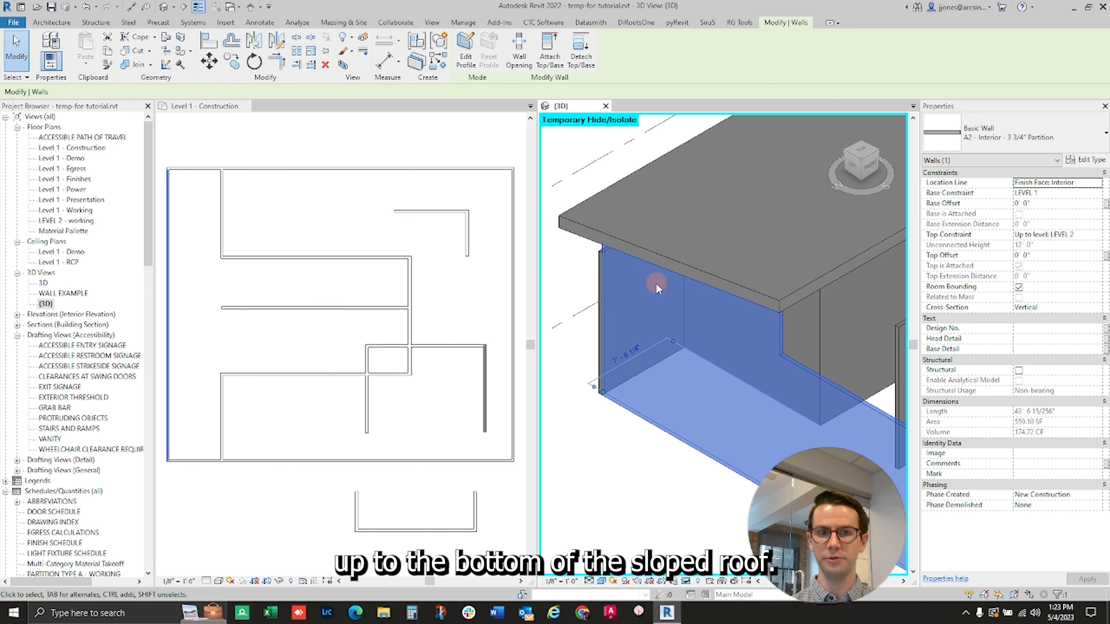
{"action": "scroll", "coordinate": [655, 286], "scroll_direction": "down", "scroll_amount": 1}
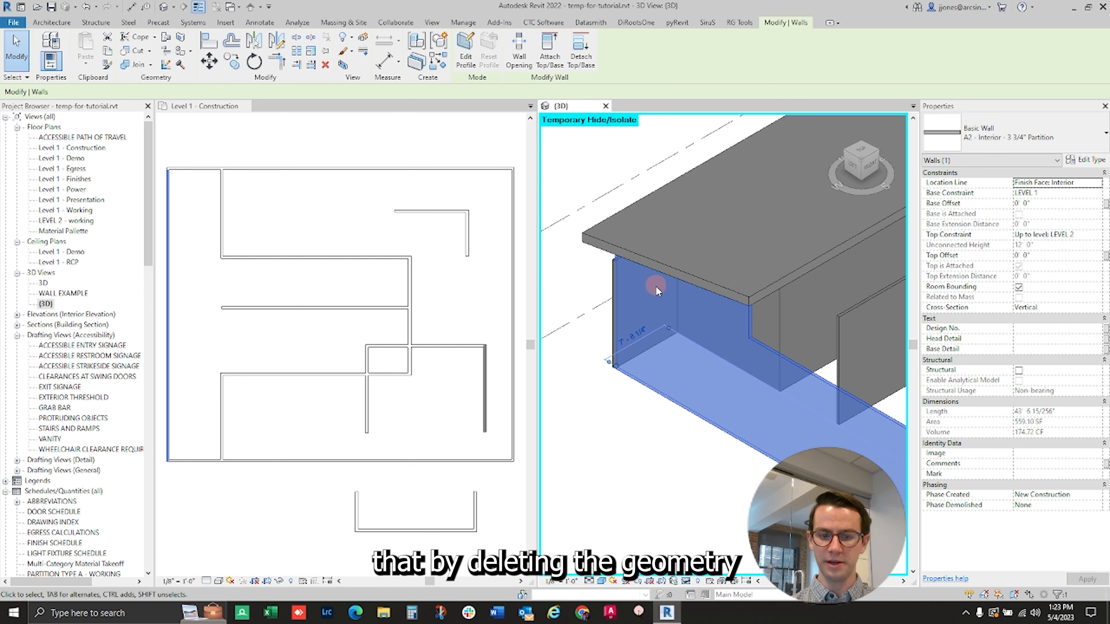
{"action": "key", "text": "Escape"}
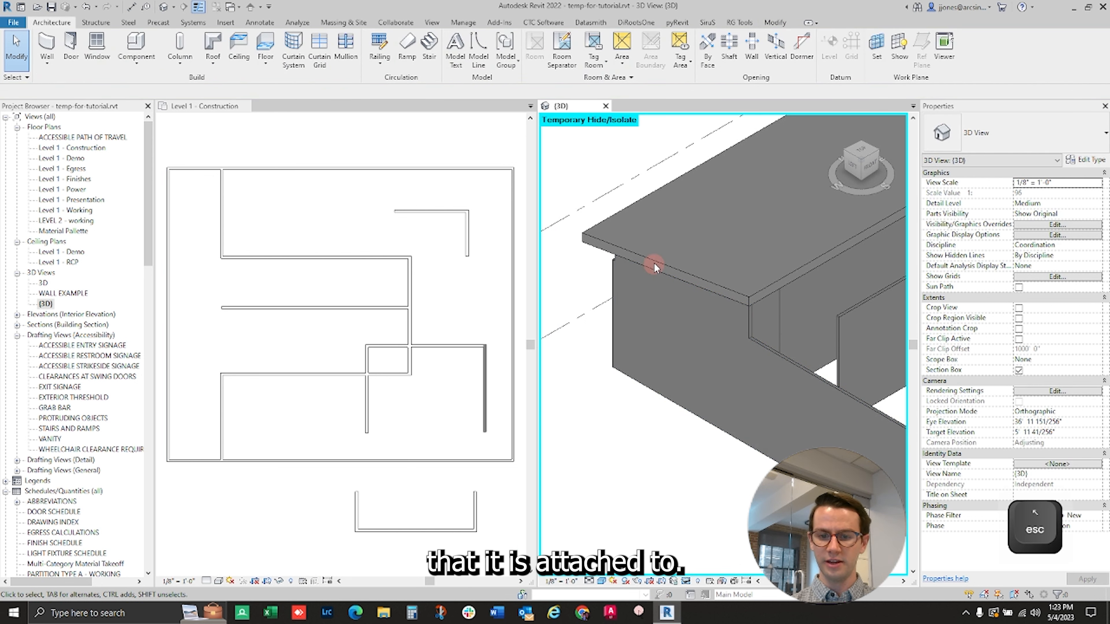
- Delete the sloped roof to reset the attached wall's profile, and undo the deletion
{"action": "left_click", "coordinate": [654, 260]}
{"action": "scroll", "coordinate": [654, 261], "scroll_direction": "down", "scroll_amount": 2}
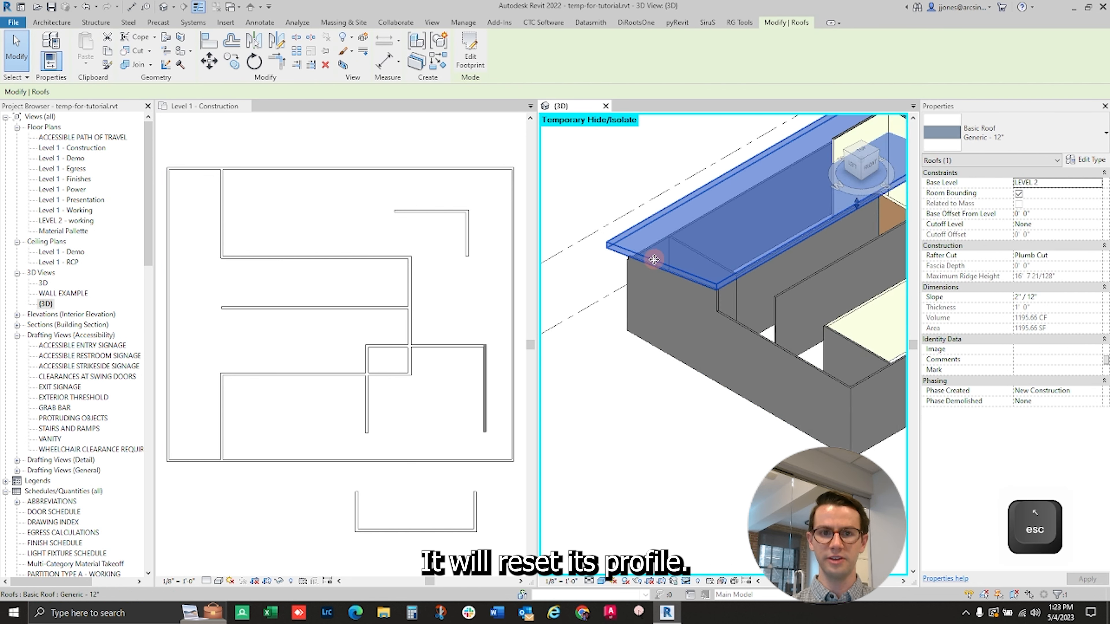
{"action": "key", "text": "Delete"}
{"action": "scroll", "coordinate": [689, 300], "scroll_direction": "up", "scroll_amount": 2}
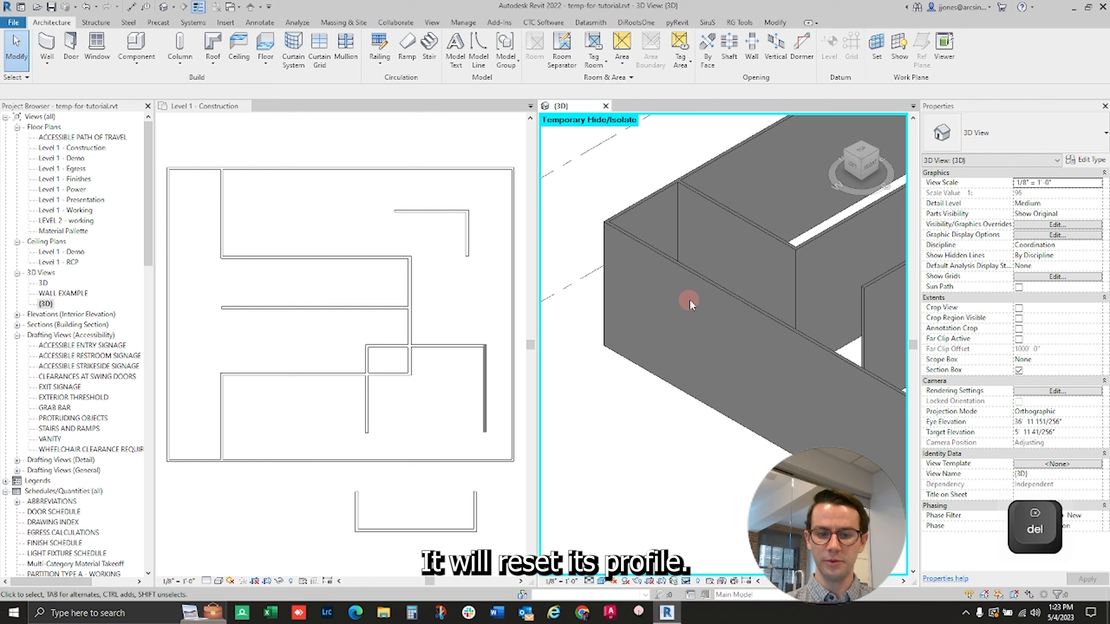
{"action": "scroll", "coordinate": [689, 299], "scroll_direction": "down", "scroll_amount": 3}
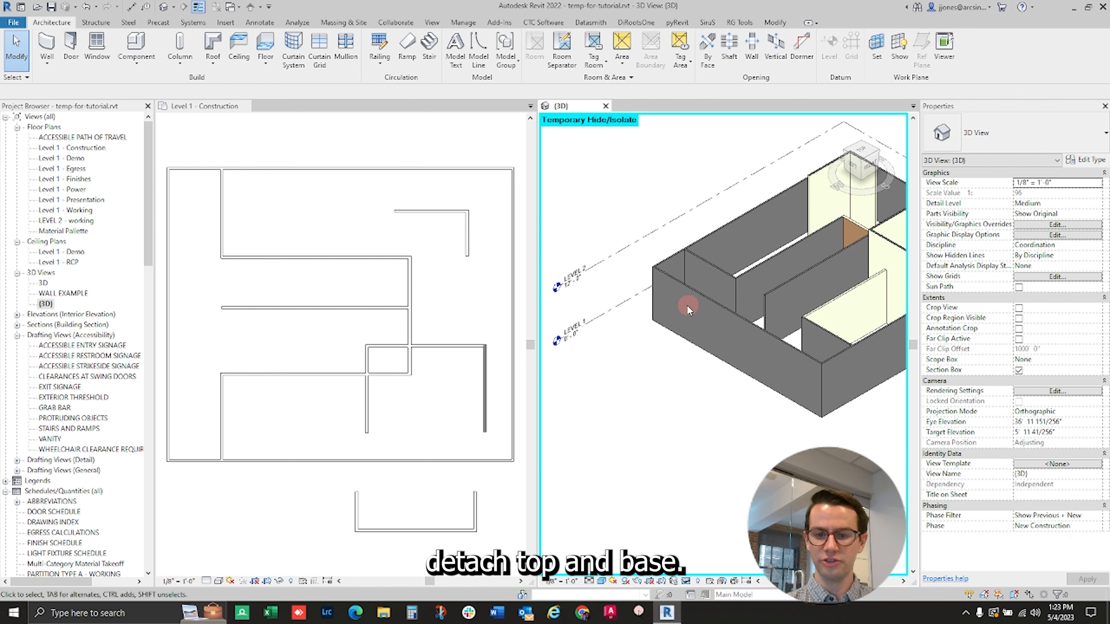
{"action": "key", "text": "ctrl+z"}
- Detach the top of the left exterior wall from the sloped roof
{"action": "left_click", "coordinate": [700, 269]}
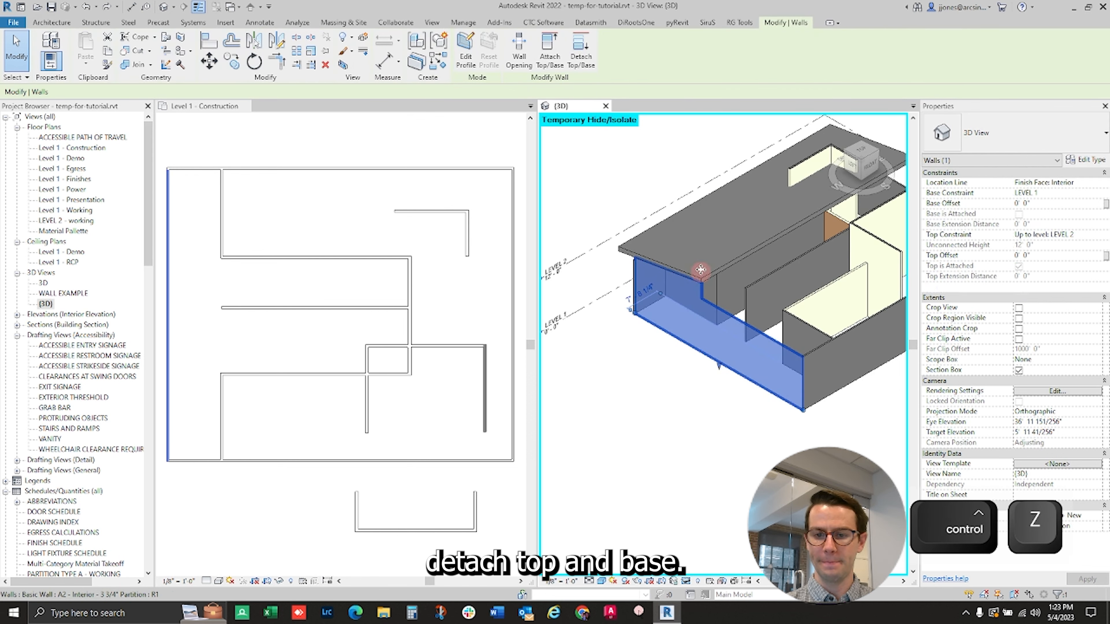
{"action": "left_click", "coordinate": [581, 53]}
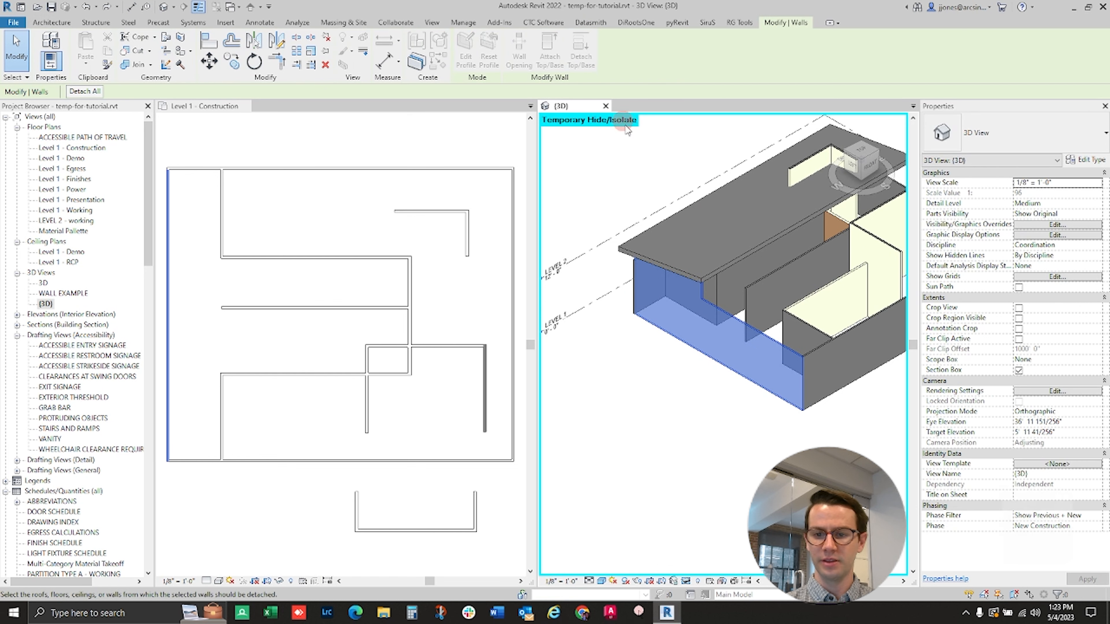
{"action": "left_click", "coordinate": [675, 271]}
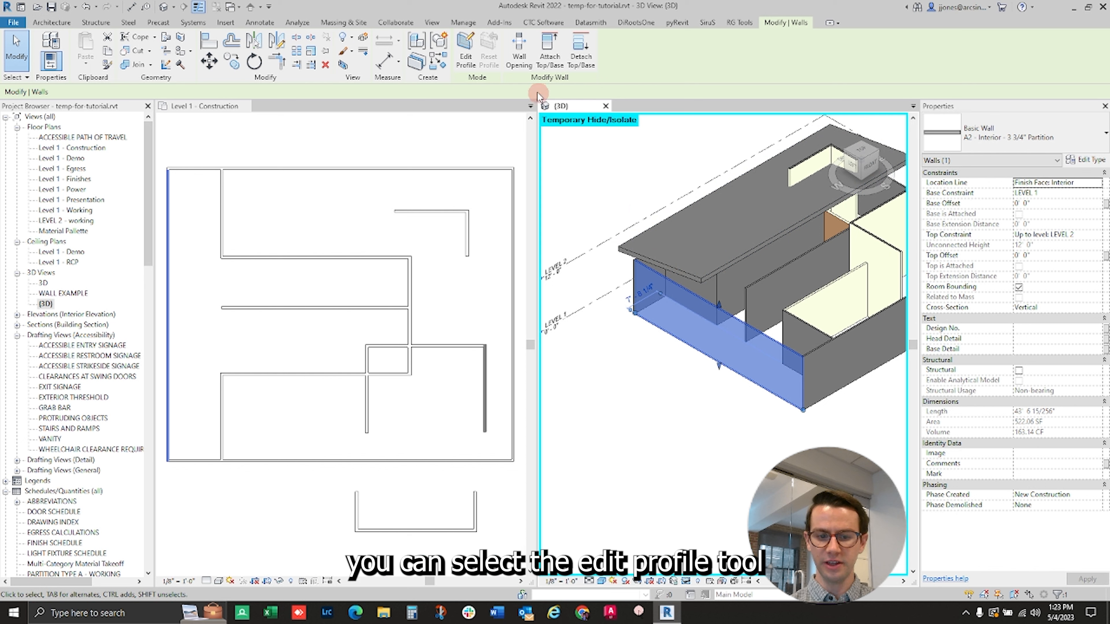
- Start editing the left exterior wall's profile in the Left view and pick the sloped roof's underside as a sketch line
{"action": "left_click", "coordinate": [471, 61]}
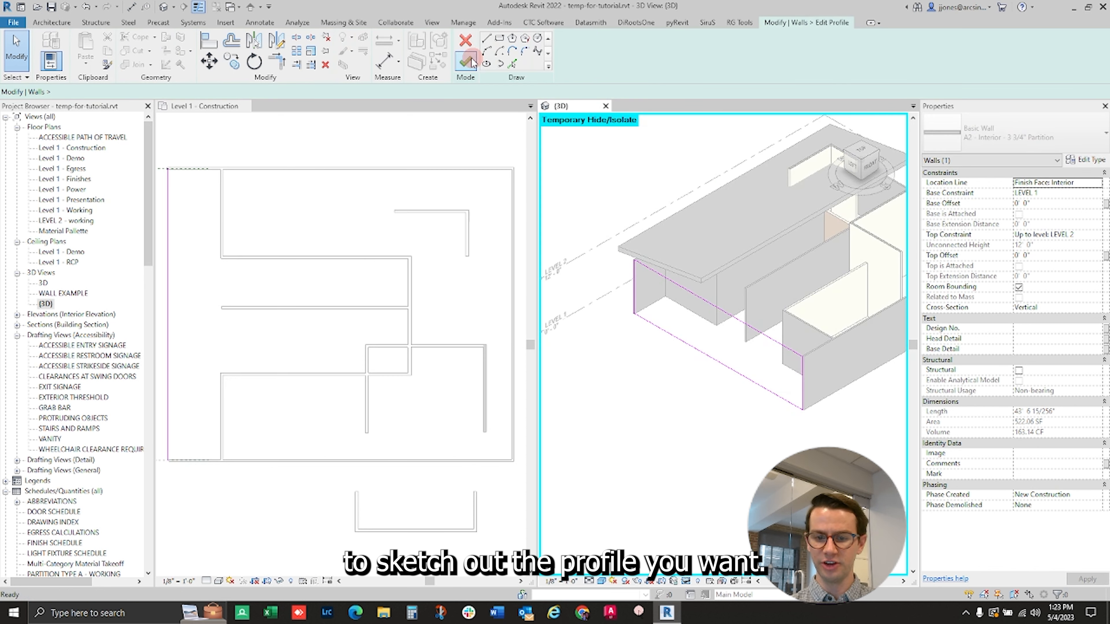
{"action": "left_click", "coordinate": [854, 170]}
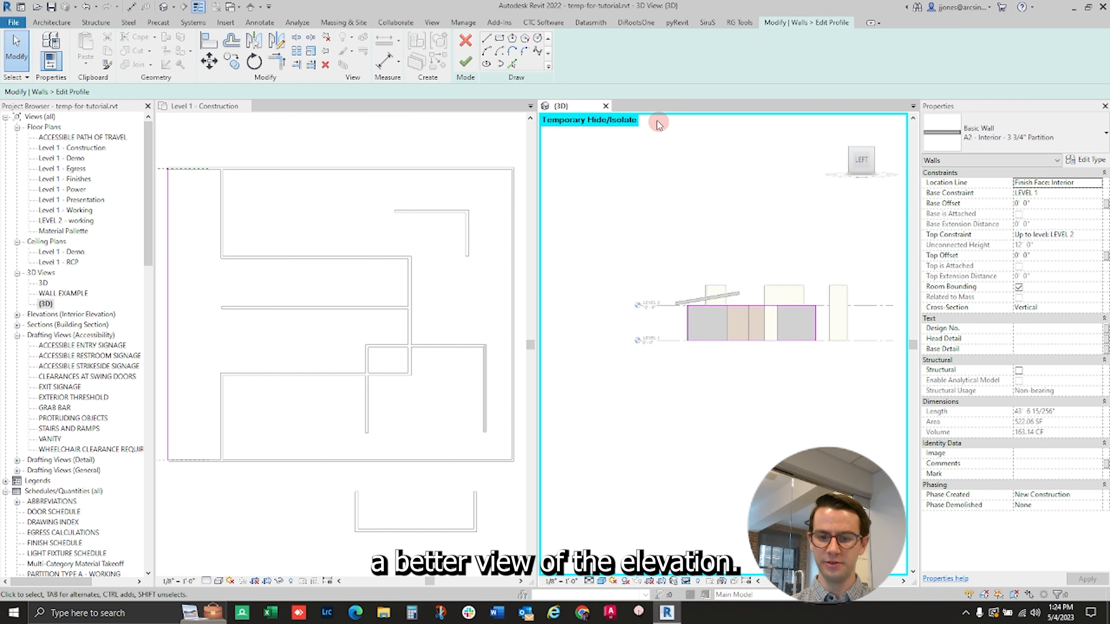
{"action": "left_click", "coordinate": [509, 64]}
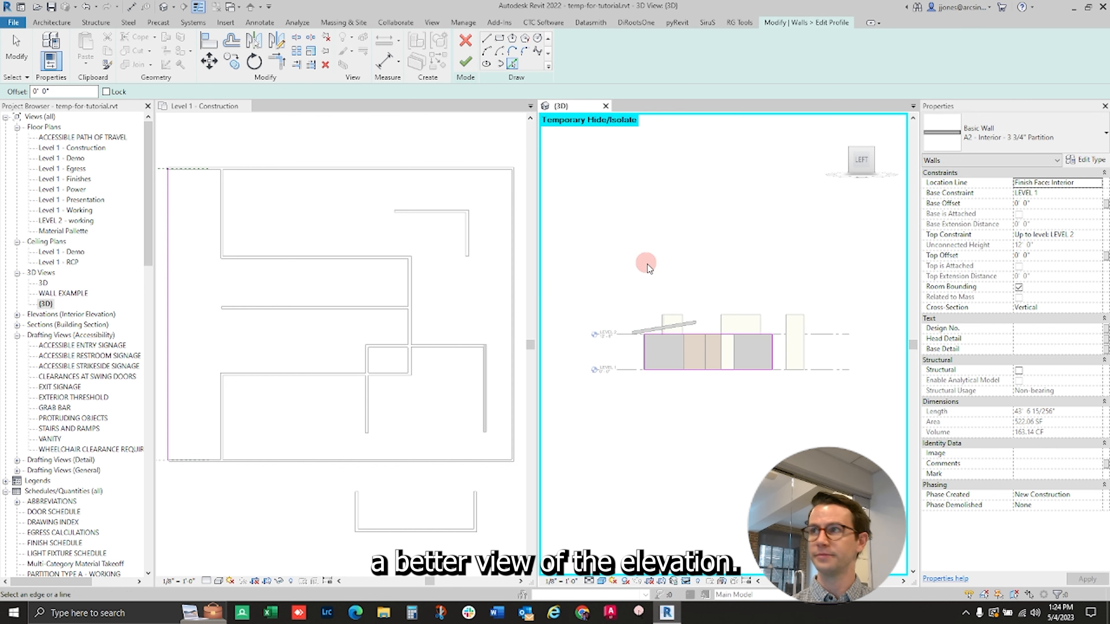
{"action": "scroll", "coordinate": [671, 324], "scroll_direction": "up", "scroll_amount": 5}
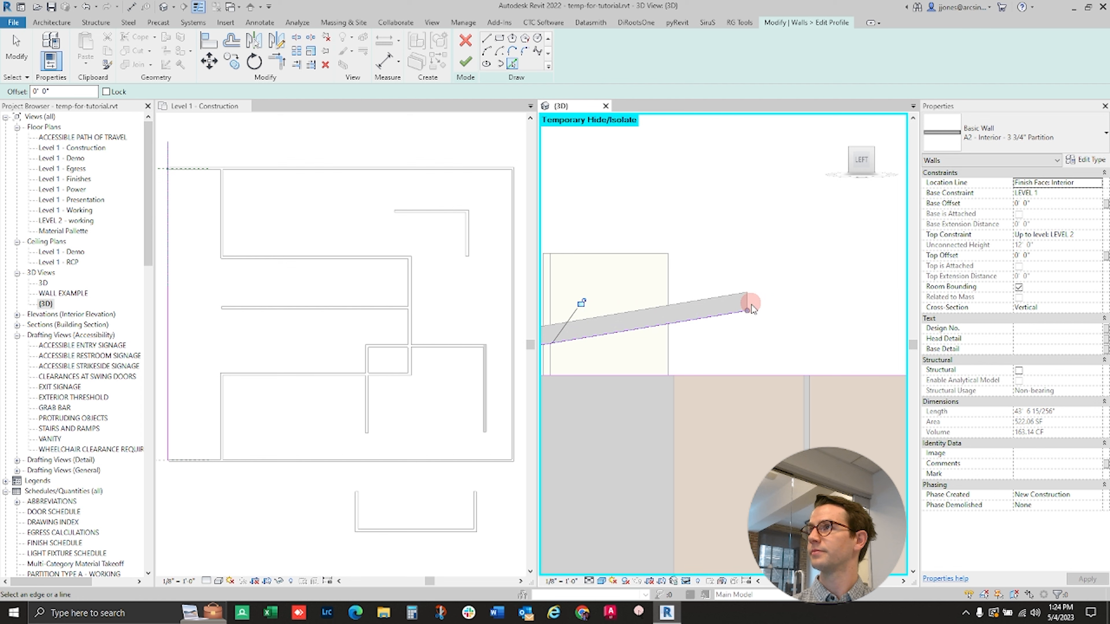
- Trim the lines along the roof's underside and end to the wall's sketch outline, and finish the profile from the corner 3D view
{"action": "key", "text": "t"}
{"action": "key", "text": "r"}
{"action": "left_click", "coordinate": [743, 301]}
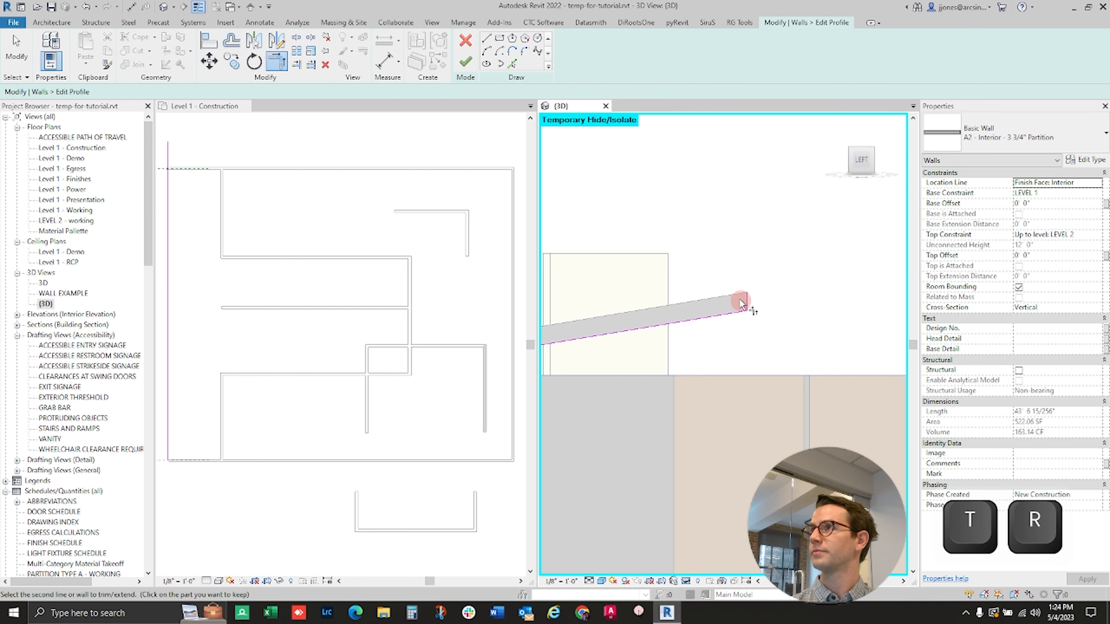
{"action": "left_click", "coordinate": [793, 376]}
{"action": "scroll", "coordinate": [732, 343], "scroll_direction": "down", "scroll_amount": 2}
{"action": "middle_click_drag", "start_coordinate": [644, 352], "coordinate": [742, 345]}
{"action": "scroll", "coordinate": [643, 351], "scroll_direction": "up", "scroll_amount": 1}
{"action": "left_click", "coordinate": [636, 369]}
{"action": "left_click", "coordinate": [644, 347]}
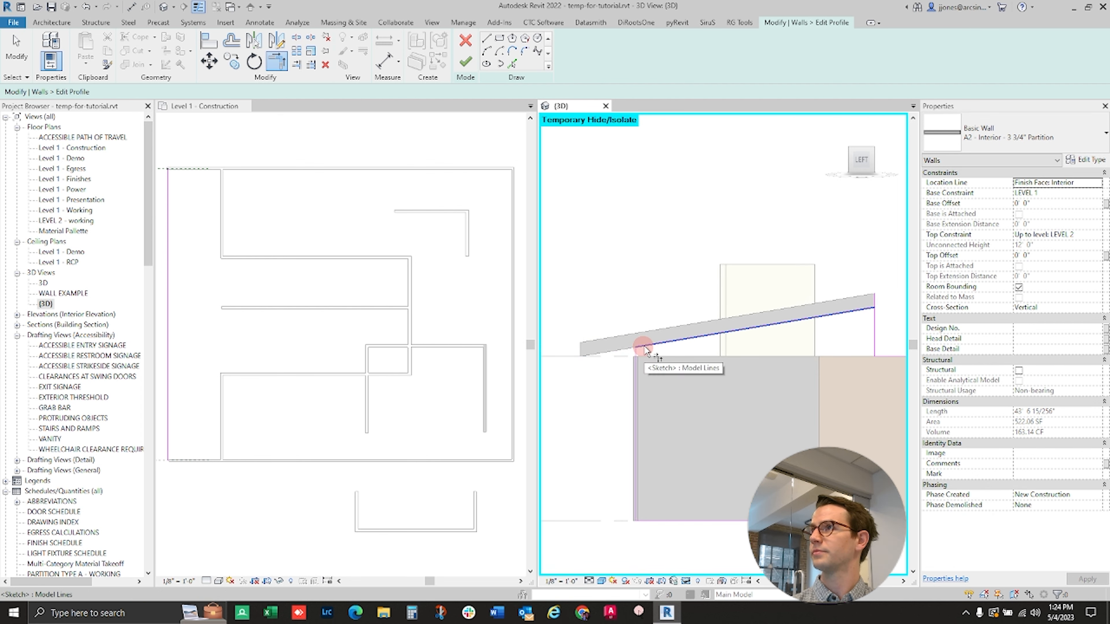
{"action": "left_click", "coordinate": [871, 148]}
{"action": "left_click", "coordinate": [465, 62]}
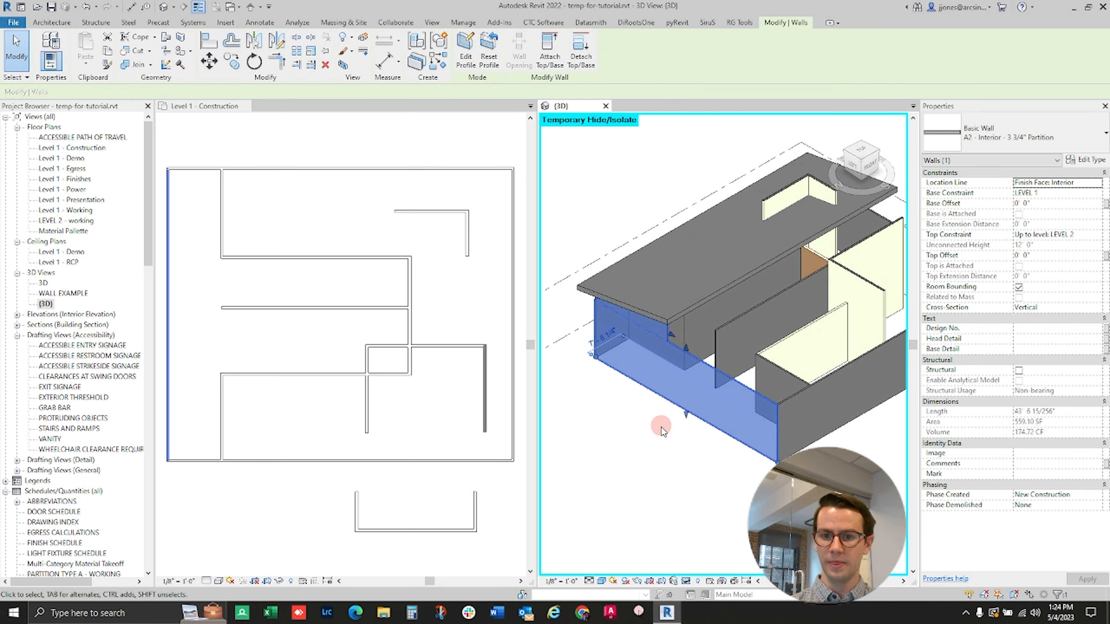
{"action": "left_click", "coordinate": [662, 437]}
- Reset the left exterior wall's edited profile
{"action": "scroll", "coordinate": [644, 371], "scroll_direction": "up", "scroll_amount": 2}
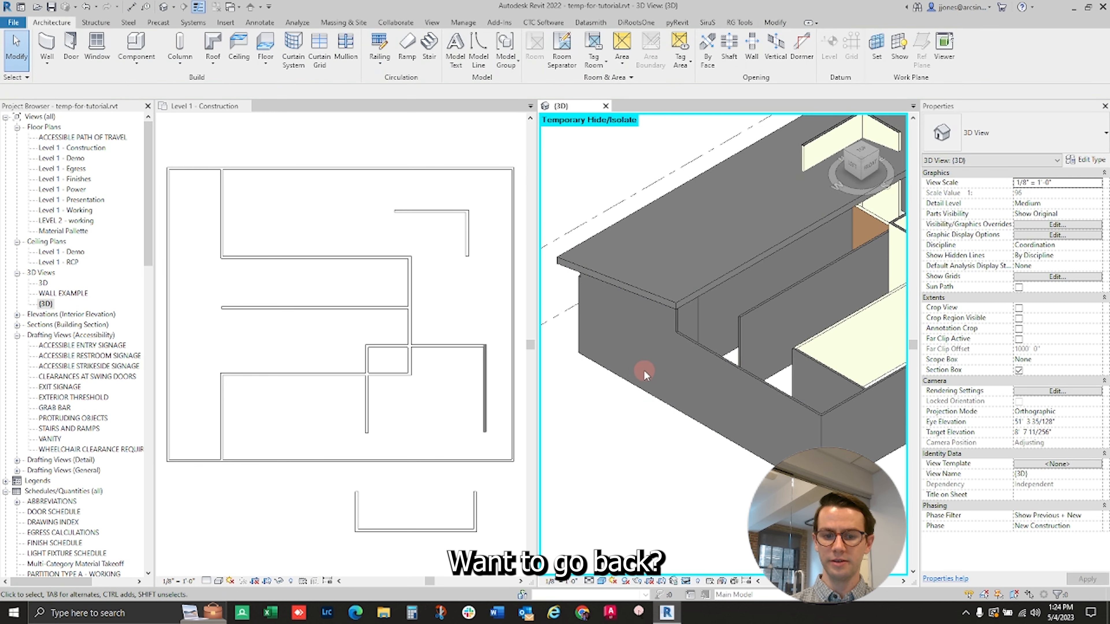
{"action": "left_click", "coordinate": [705, 349]}
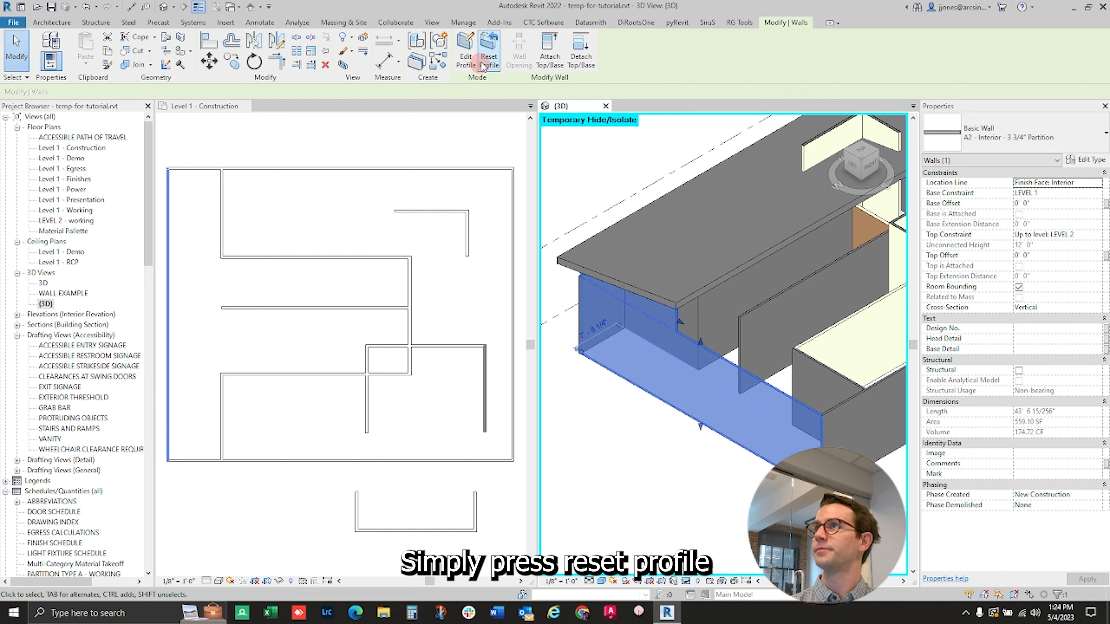
{"action": "left_click", "coordinate": [489, 58]}
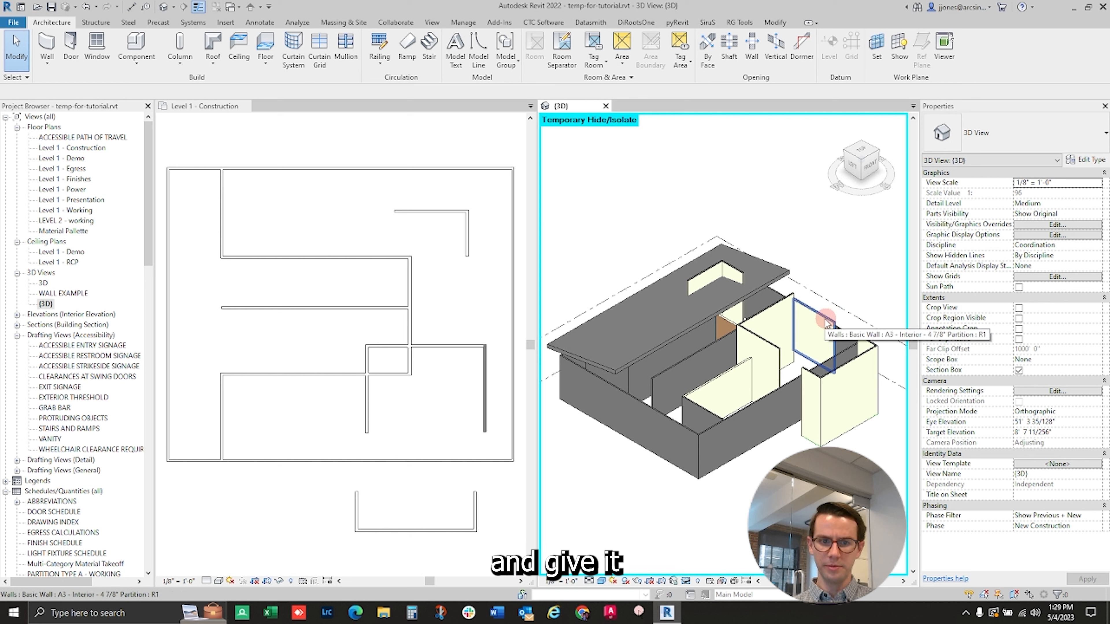
- Duplicate the wall type of the rectangular room's right wall and name the copy A7 - Interior - 4 7/8" Partition
{"action": "left_click", "coordinate": [827, 323]}
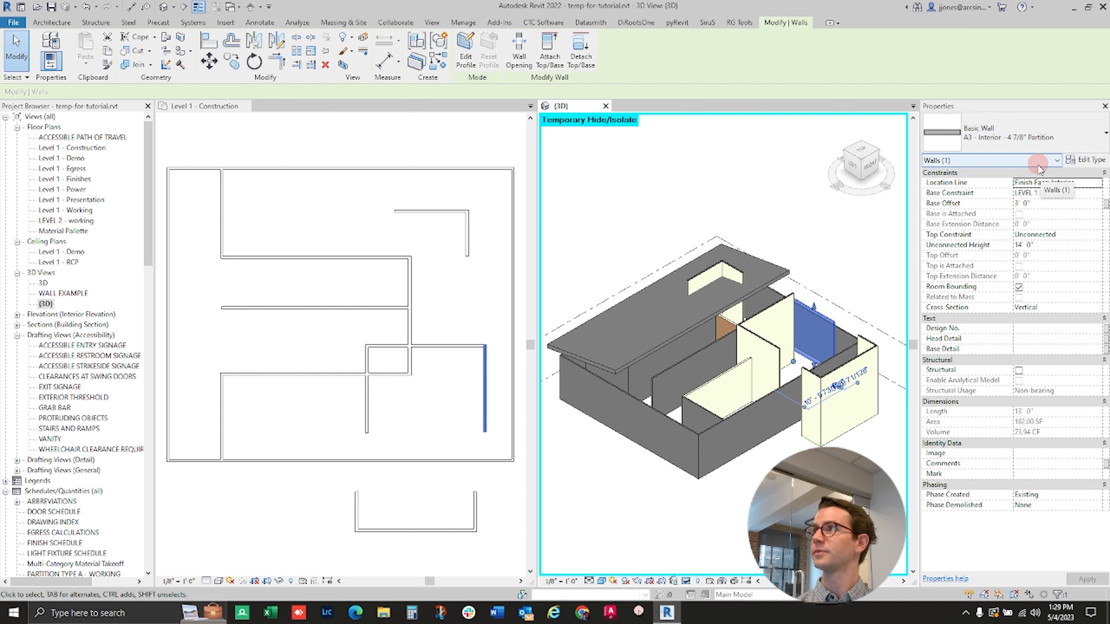
{"action": "left_click", "coordinate": [1085, 161]}
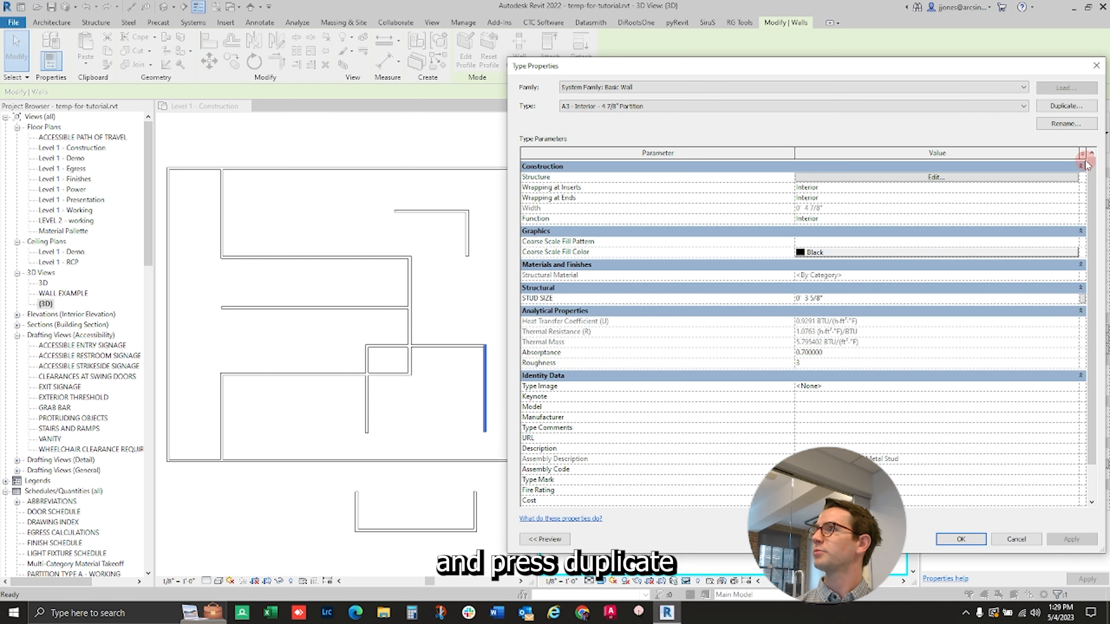
{"action": "left_click", "coordinate": [1066, 107]}
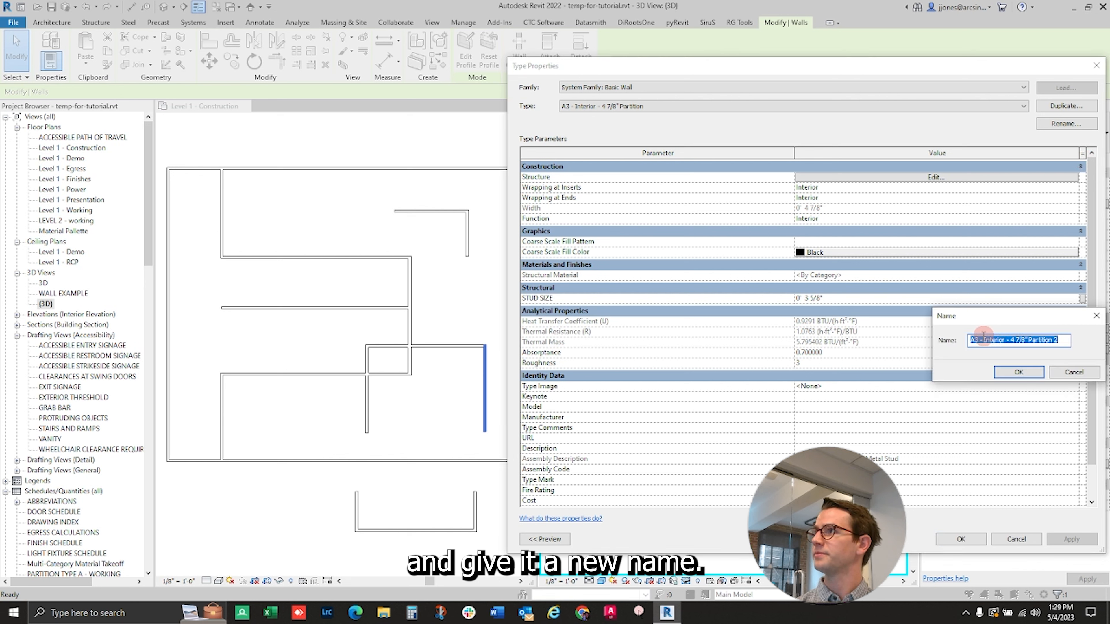
{"action": "left_click", "coordinate": [983, 335]}
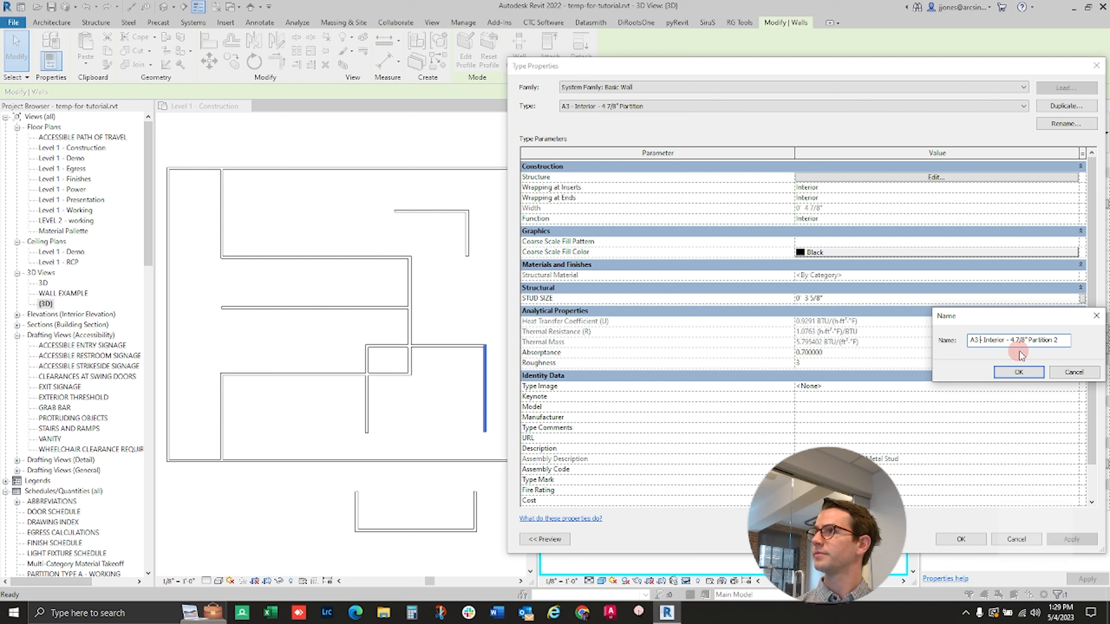
{"action": "key", "text": "Left"}
{"action": "key", "text": "BackSpace"}
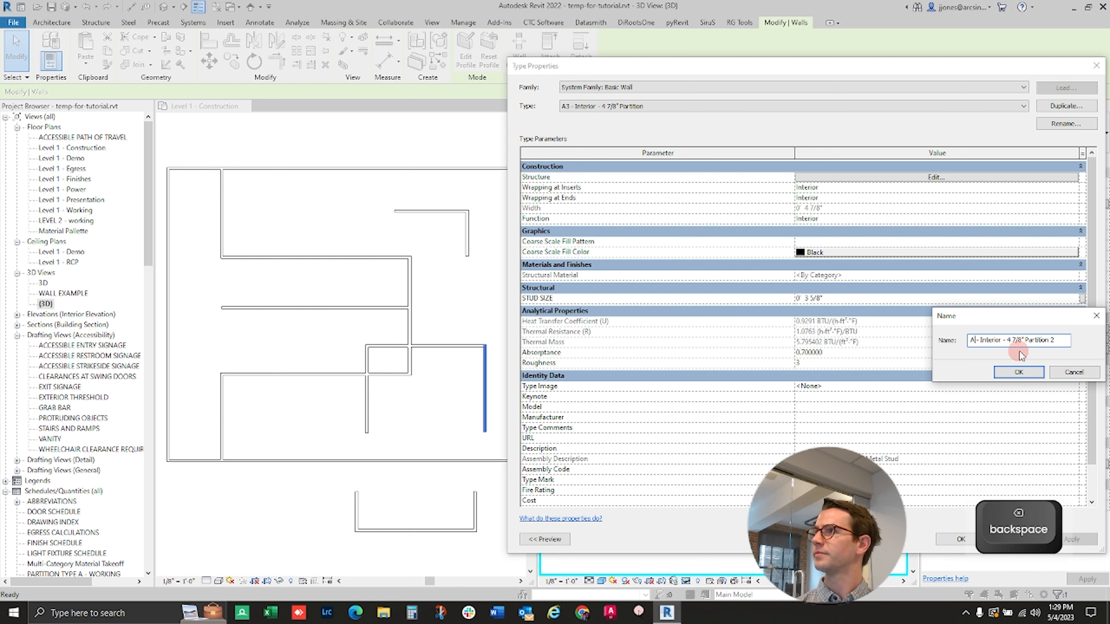
{"action": "type", "text": "7"}
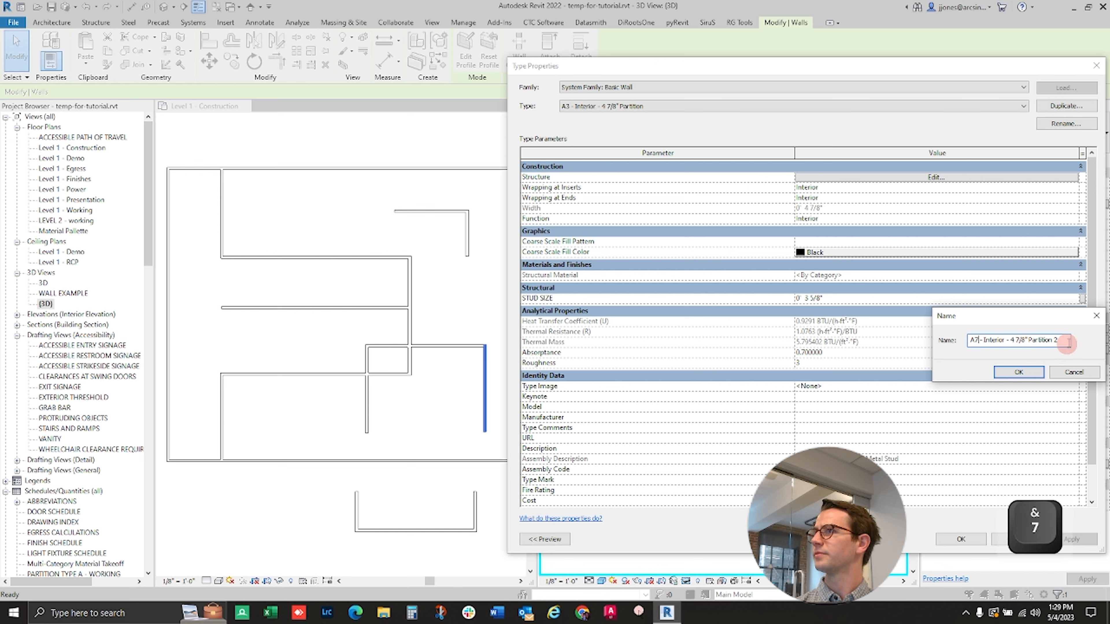
{"action": "key", "text": "BackSpace"}
{"action": "key", "text": "BackSpace"}
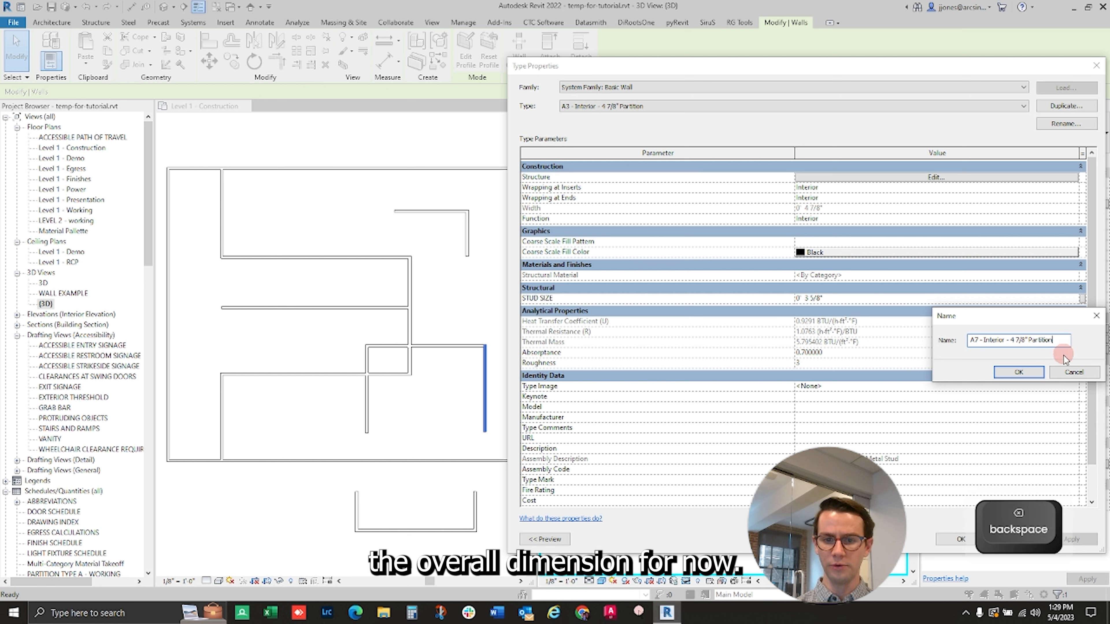
{"action": "left_click", "coordinate": [1018, 371]}
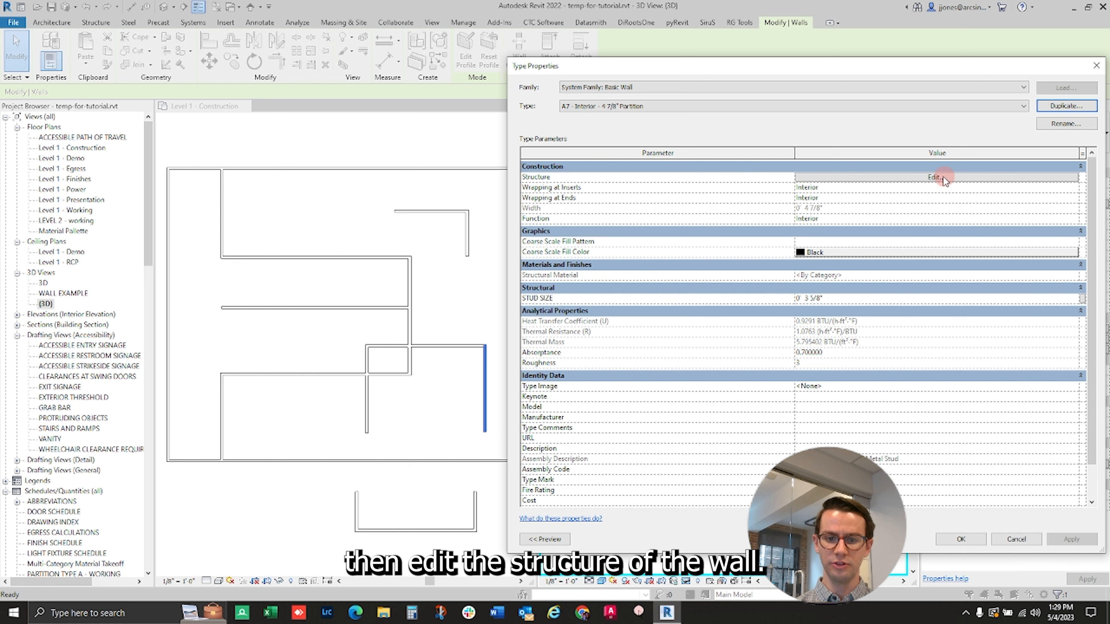
- Insert a layer on the exterior side of the new wall type's structure and set its function to Finish 2 [5]
{"action": "left_click", "coordinate": [936, 176]}
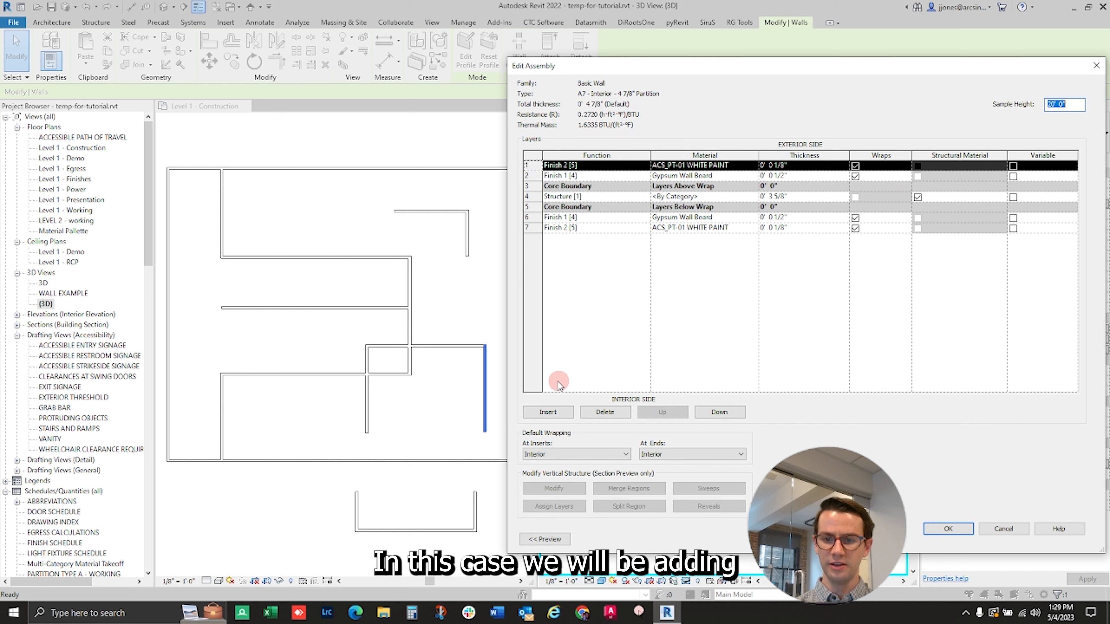
{"action": "left_click", "coordinate": [549, 412]}
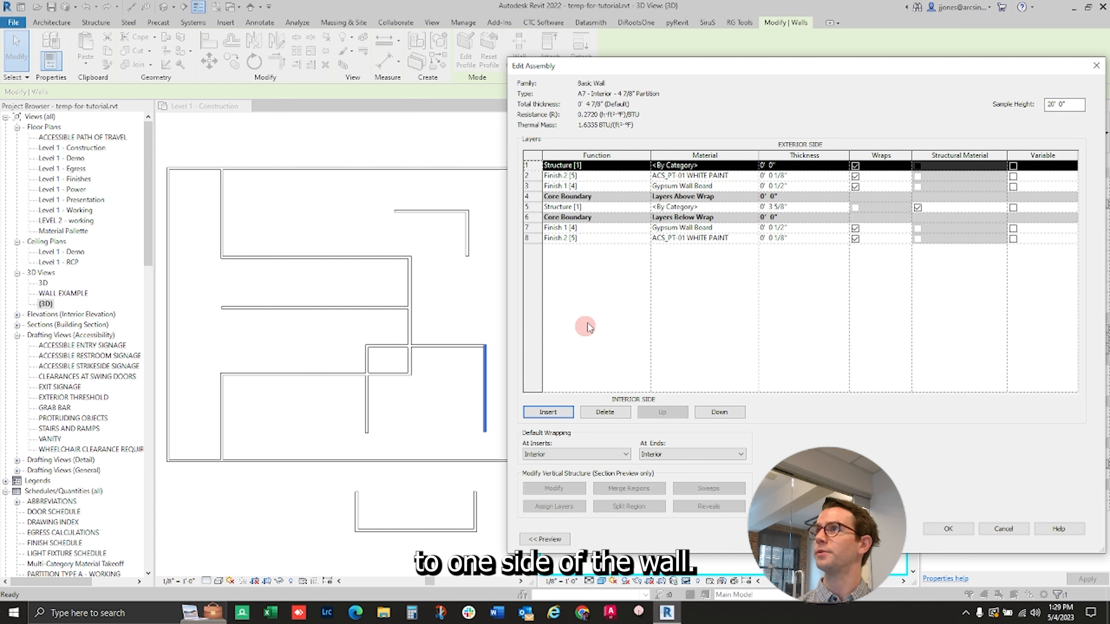
{"action": "left_click", "coordinate": [640, 167]}
{"action": "left_click", "coordinate": [643, 165]}
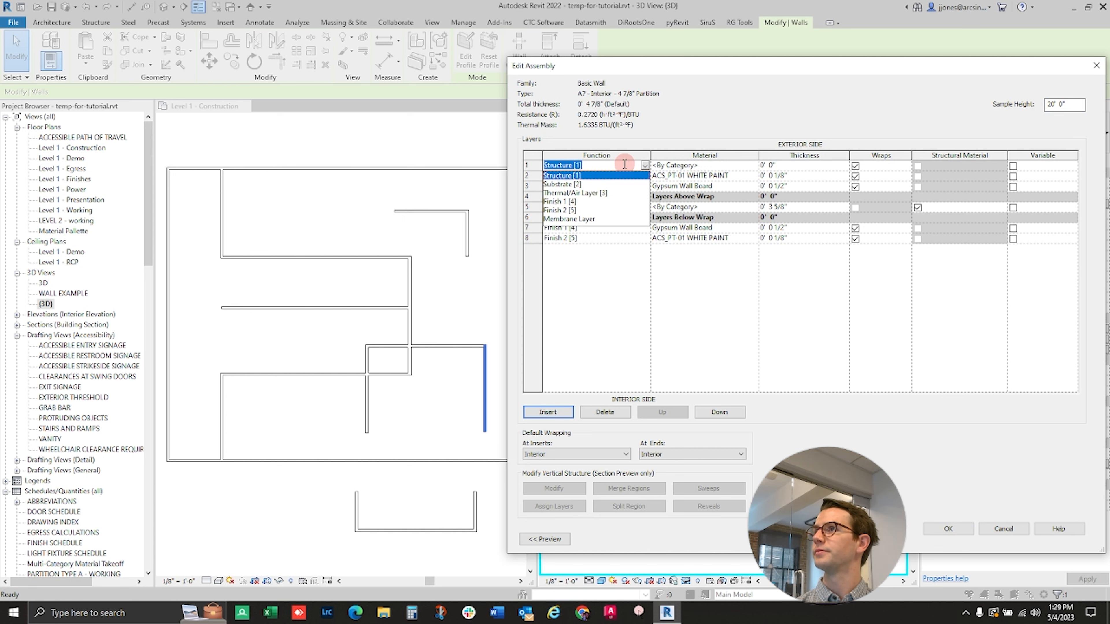
{"action": "left_click", "coordinate": [568, 211]}
- Search the project materials for "wd" and assign WD-01 Birch to the new exterior finish layer
{"action": "left_click", "coordinate": [738, 169]}
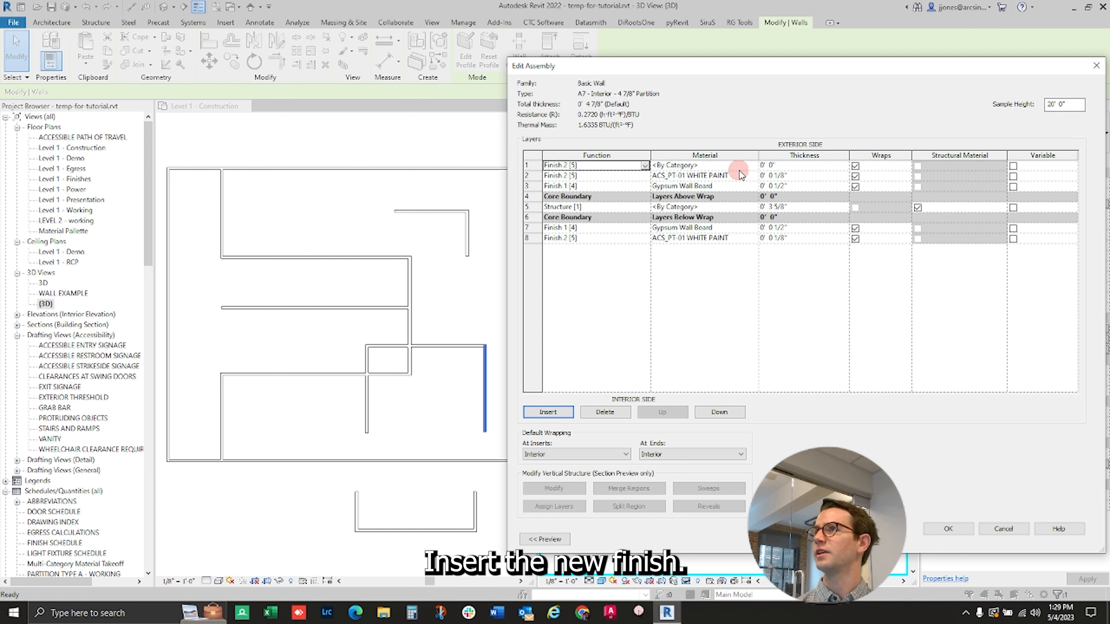
{"action": "left_click", "coordinate": [756, 167]}
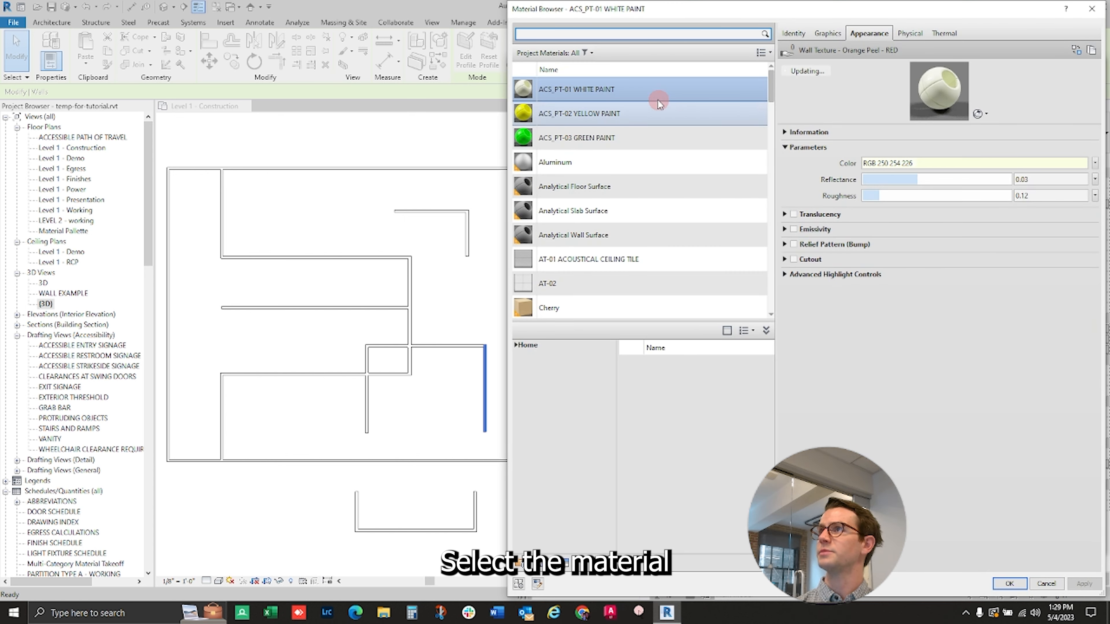
{"action": "type", "text": "wd"}
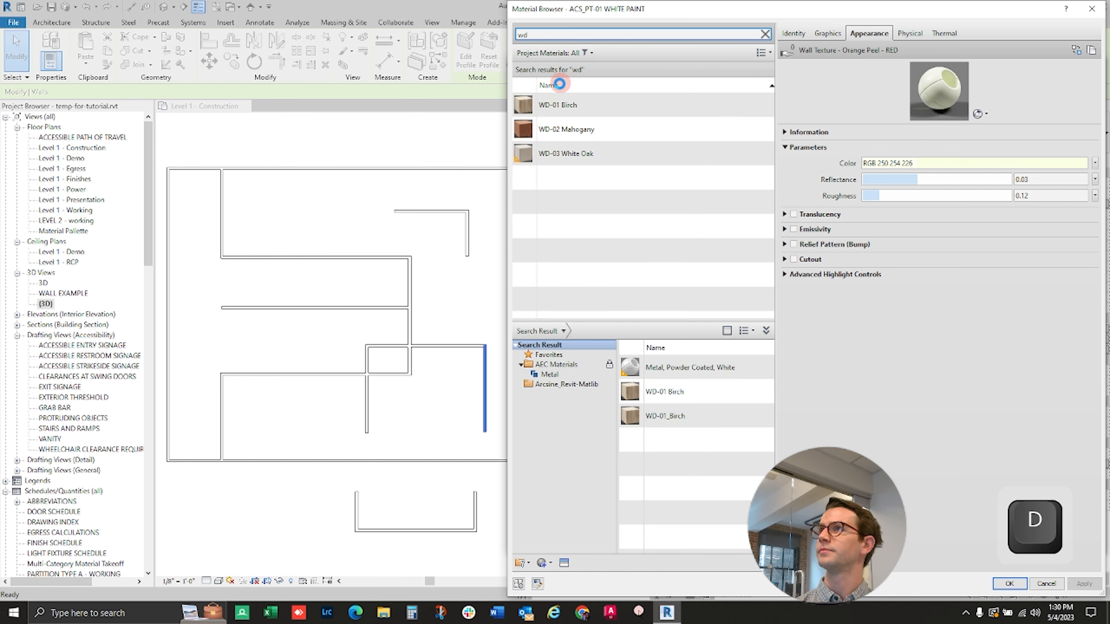
{"action": "left_click", "coordinate": [555, 104]}
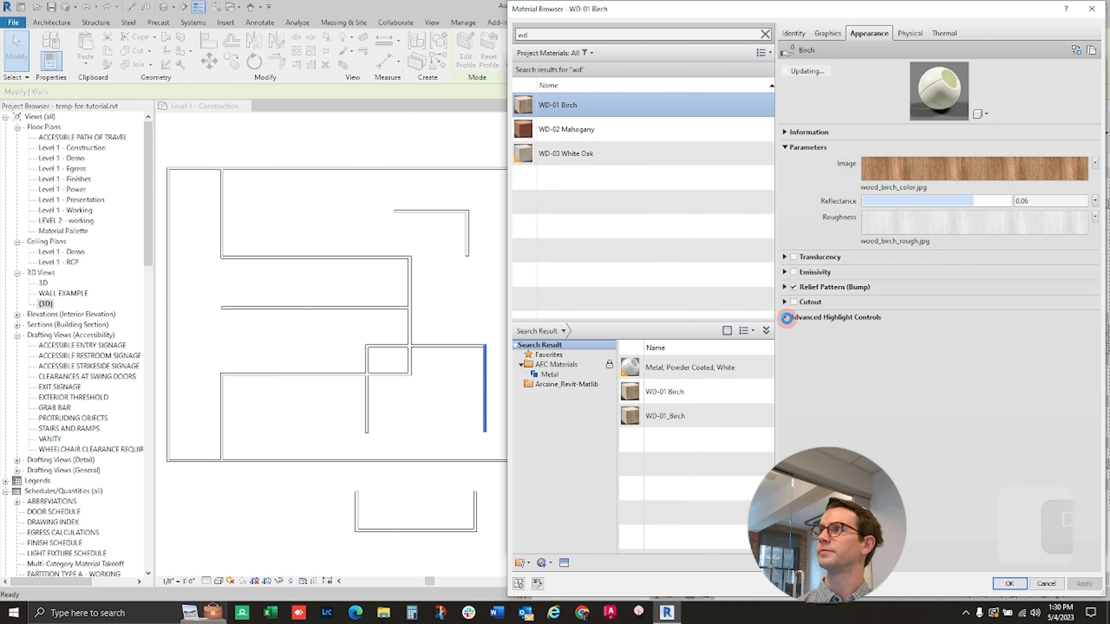
{"action": "left_click", "coordinate": [1015, 586]}
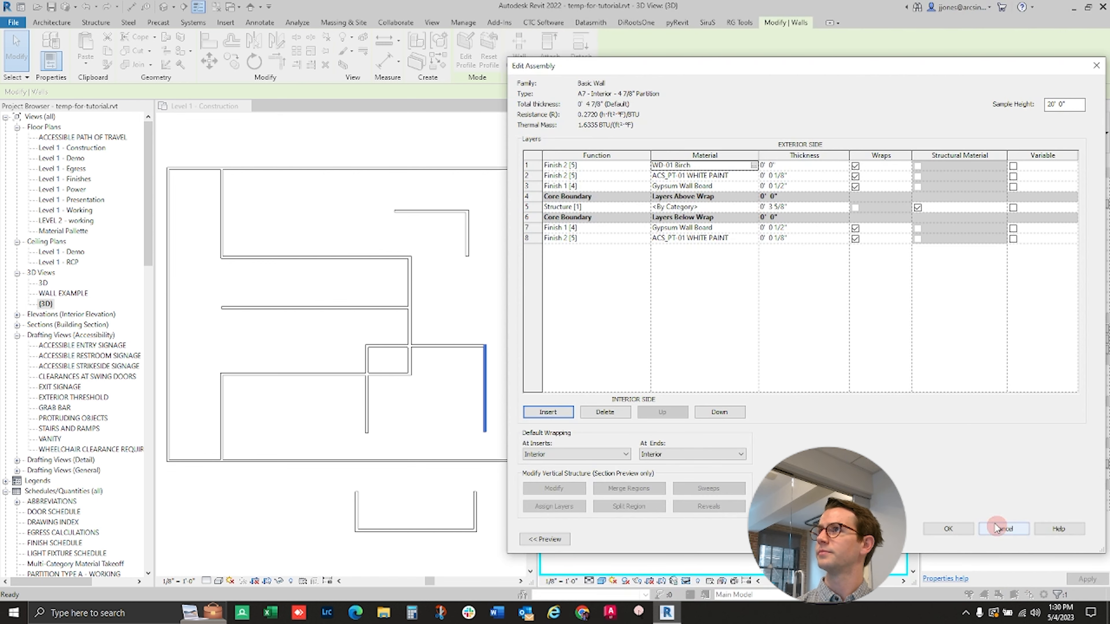
- Set the birch layer's thickness to 1" and accept the wall assembly
{"action": "left_click", "coordinate": [800, 166]}
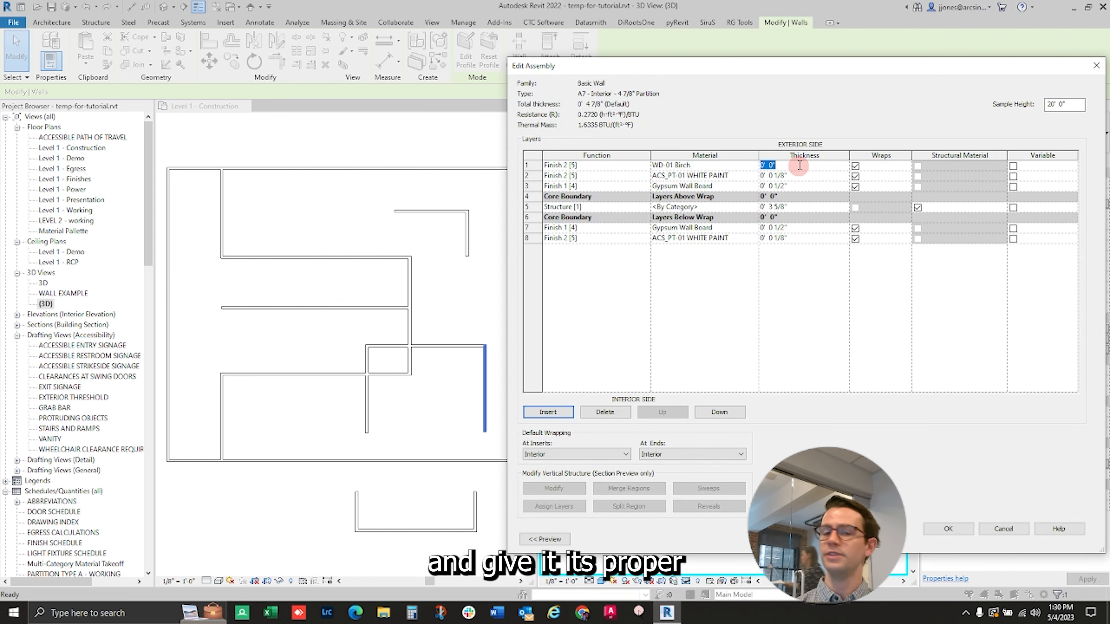
{"action": "type", "text": "1\""}
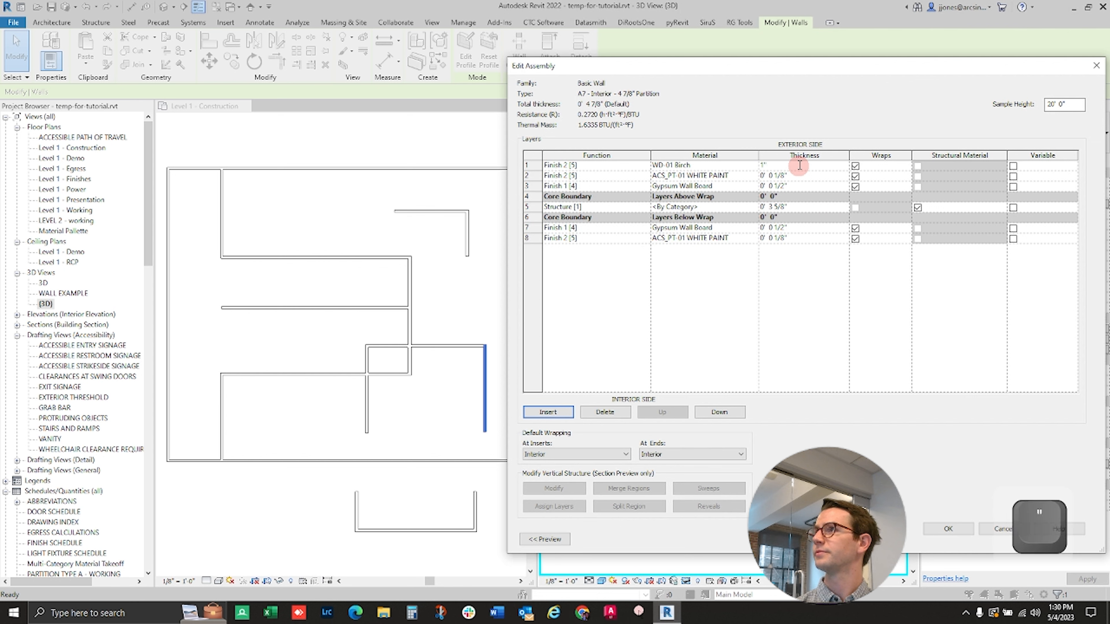
{"action": "key", "text": "Return"}
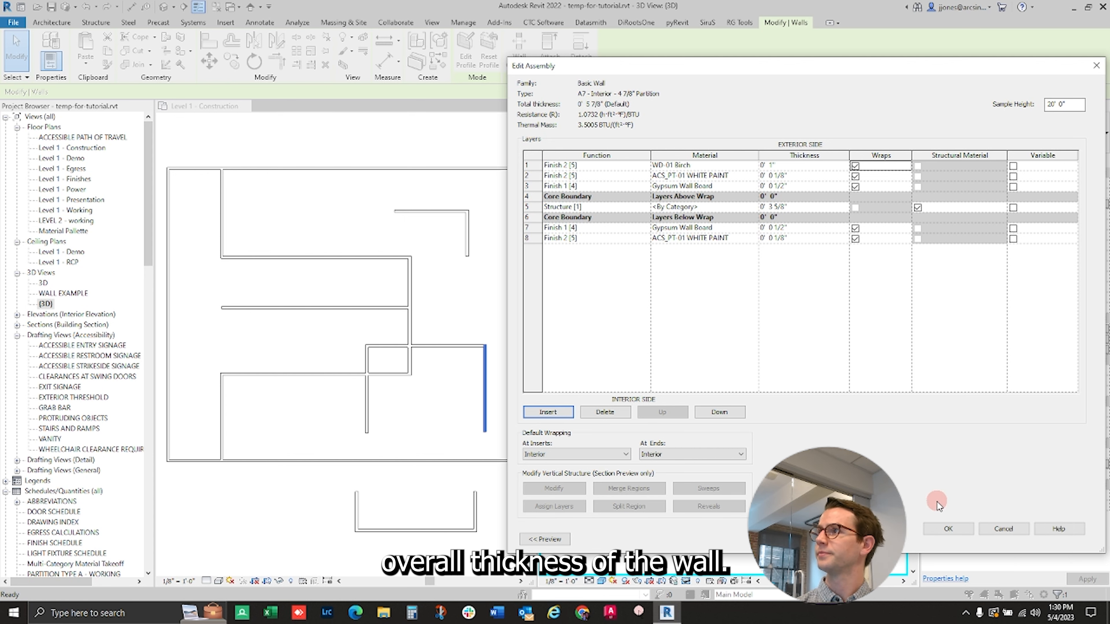
{"action": "left_click", "coordinate": [953, 527]}
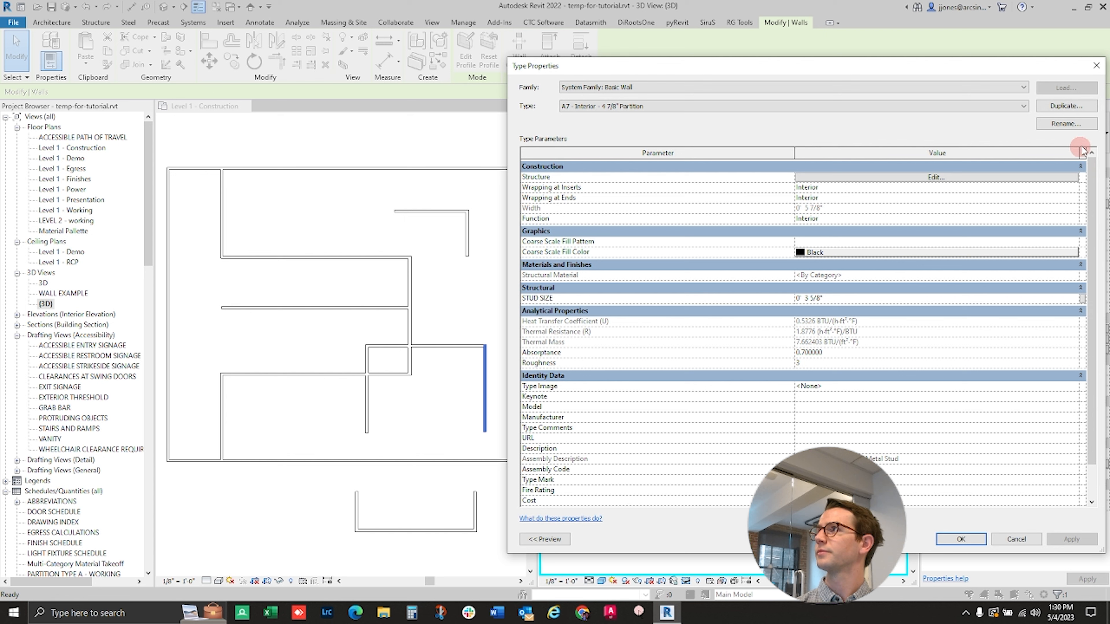
- Rename the wall type A7 - Interior - 5 7/8" Partition and accept the type properties
{"action": "left_click", "coordinate": [1066, 123]}
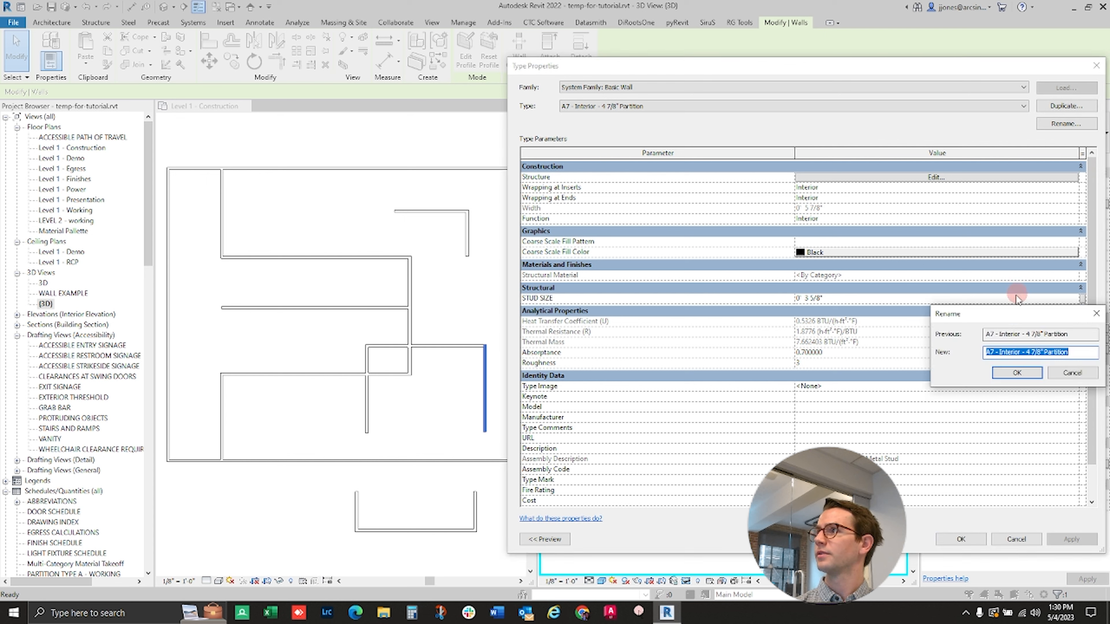
{"action": "left_click", "coordinate": [1035, 354]}
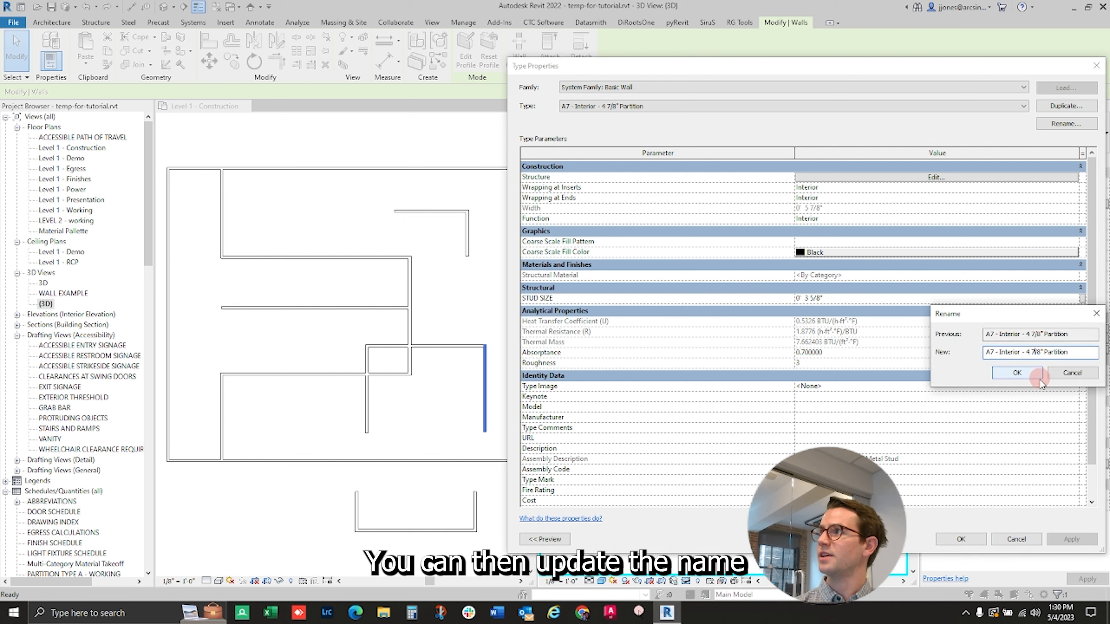
{"action": "key", "text": "BackSpace"}
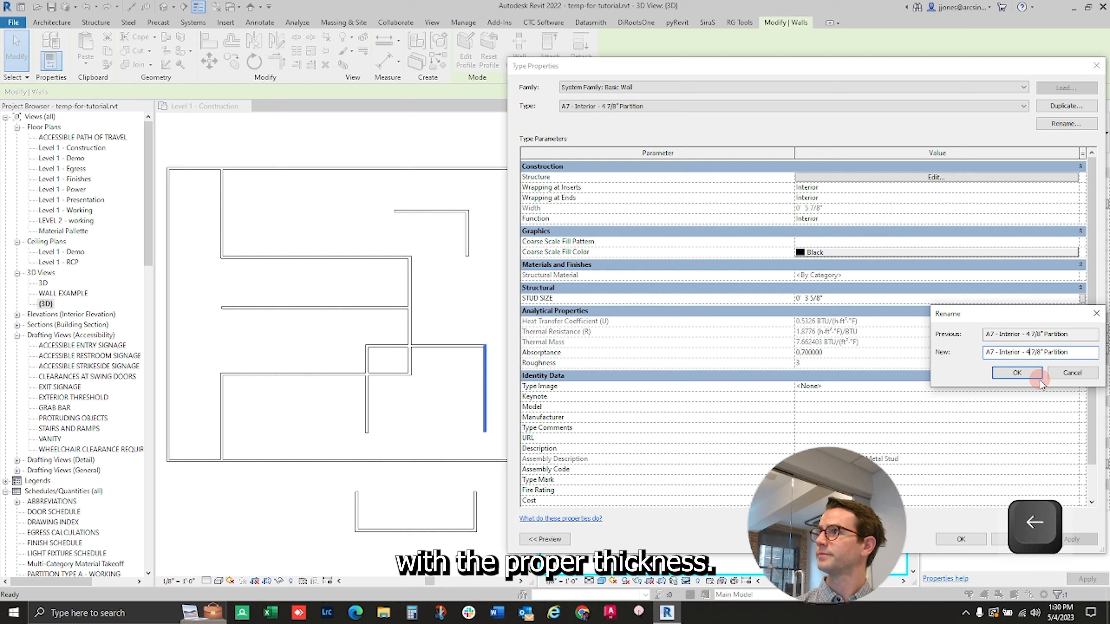
{"action": "key", "text": "BackSpace"}
{"action": "type", "text": "5"}
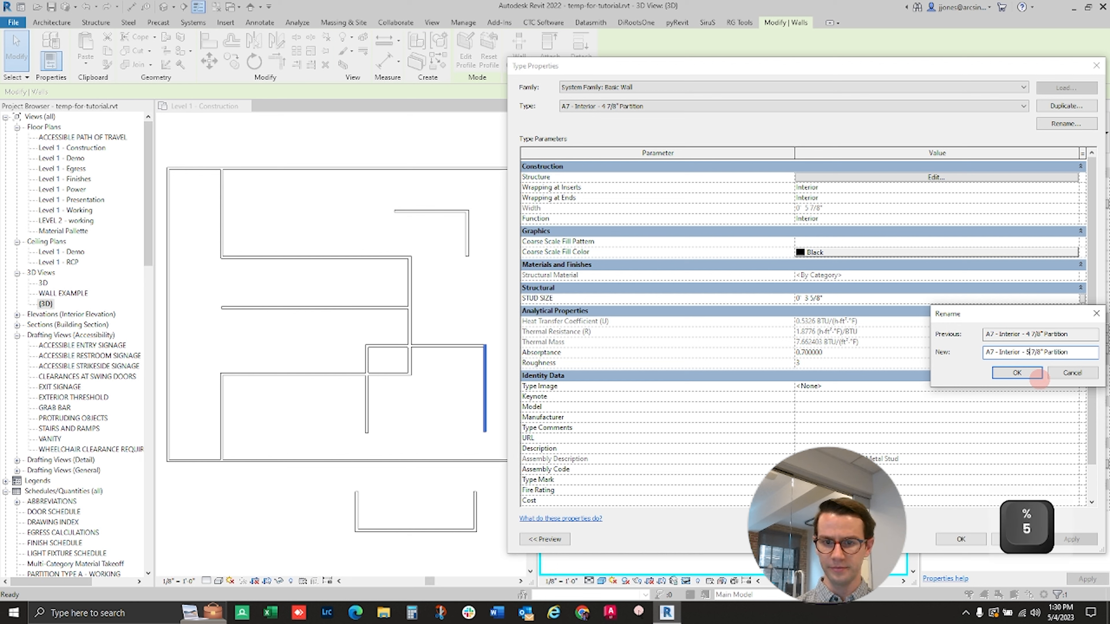
{"action": "left_click", "coordinate": [1038, 375]}
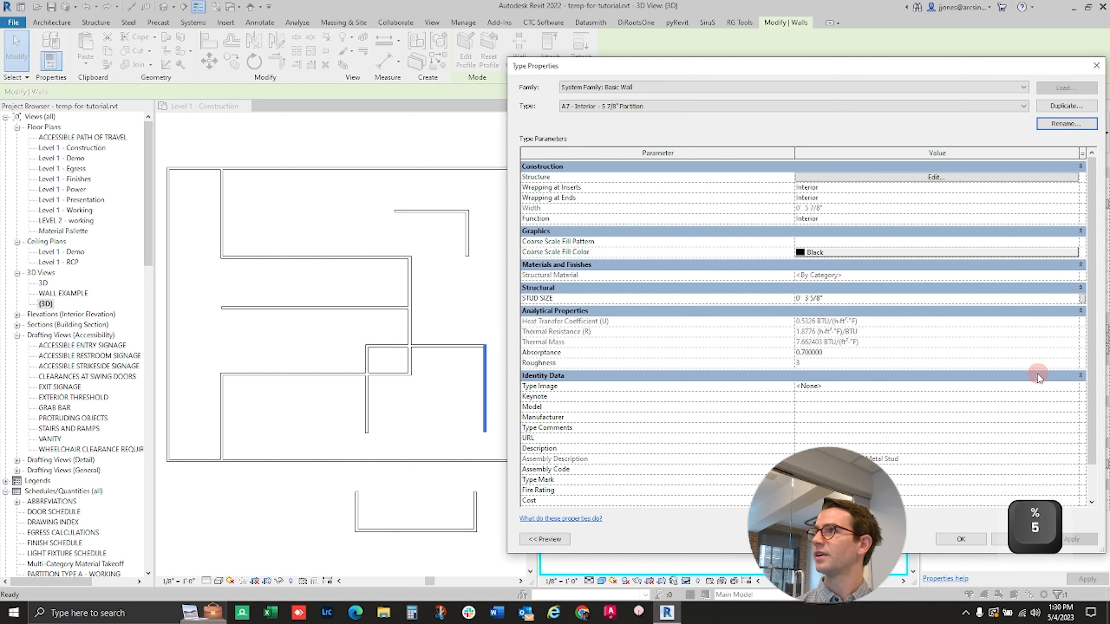
{"action": "left_click", "coordinate": [968, 541]}
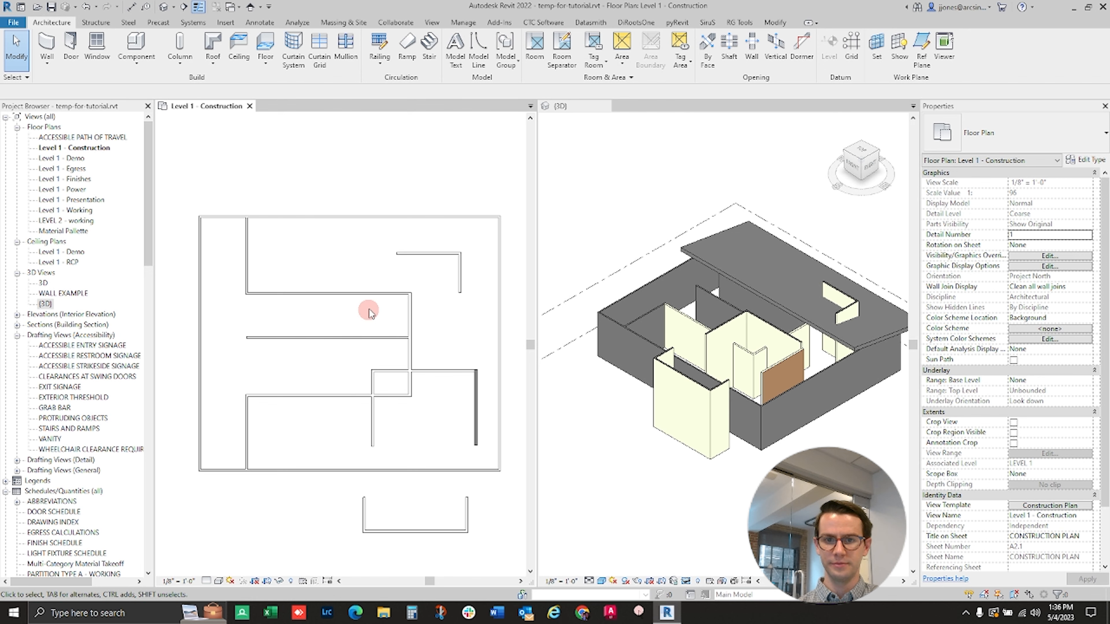
- Place a Single-Flush 36" x 80" door in the rectangular room's upper wall, hinged on the right, centred about 3' 8" from the right wall
{"action": "left_click", "coordinate": [71, 54]}
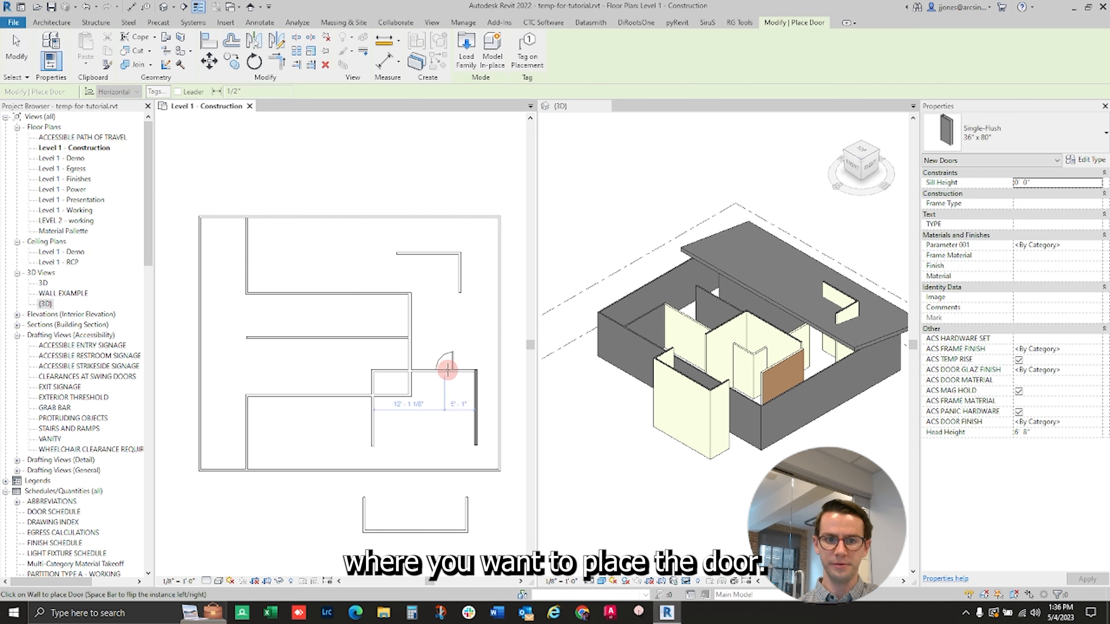
{"action": "scroll", "coordinate": [451, 370], "scroll_direction": "up", "scroll_amount": 1}
{"action": "scroll", "coordinate": [451, 370], "scroll_direction": "up", "scroll_amount": 2}
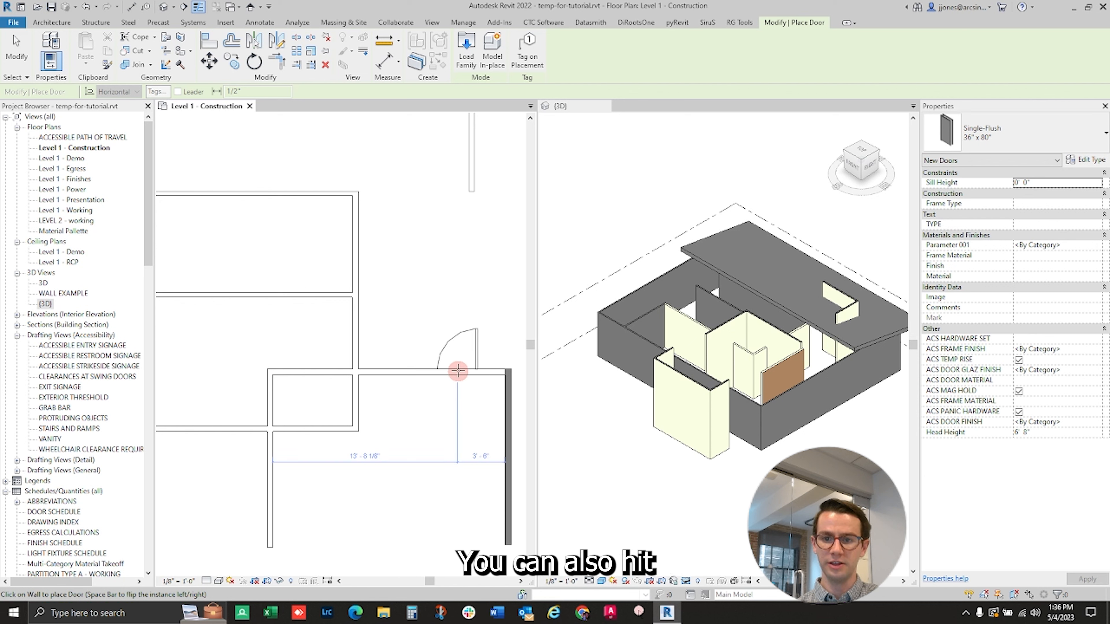
{"action": "key", "text": "space"}
{"action": "key", "text": "space"}
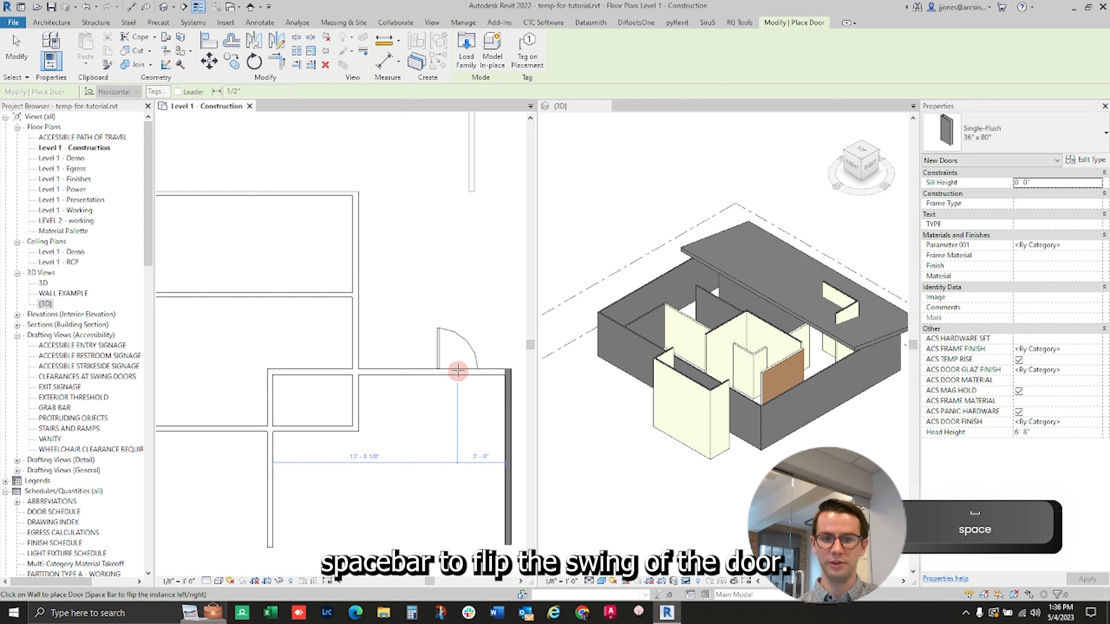
{"action": "scroll", "coordinate": [458, 371], "scroll_direction": "up", "scroll_amount": 2}
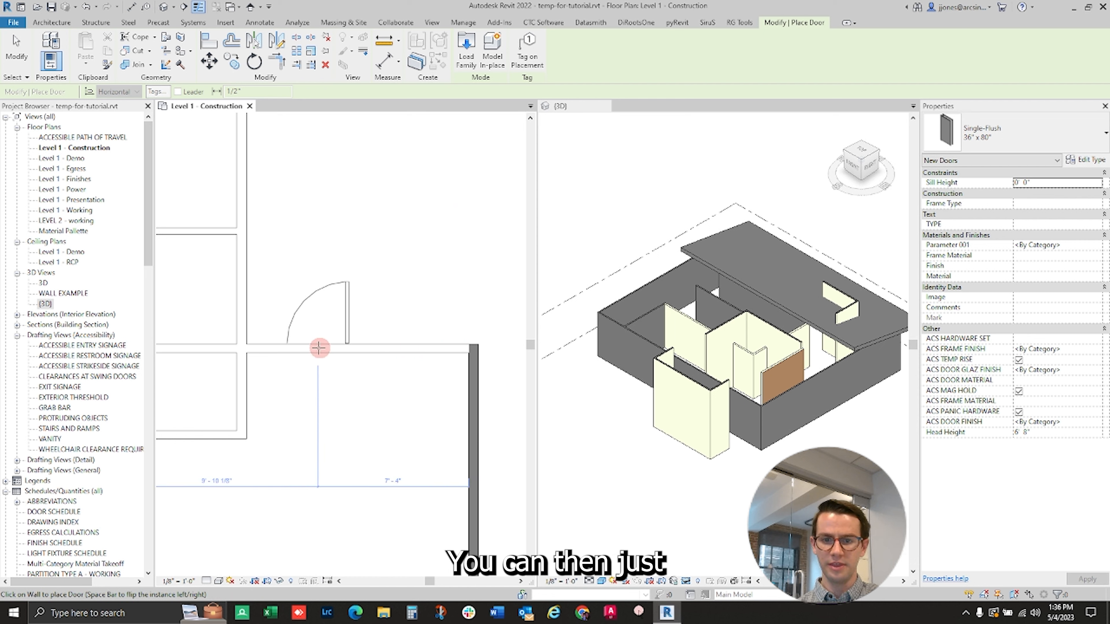
{"action": "left_click", "coordinate": [393, 347]}
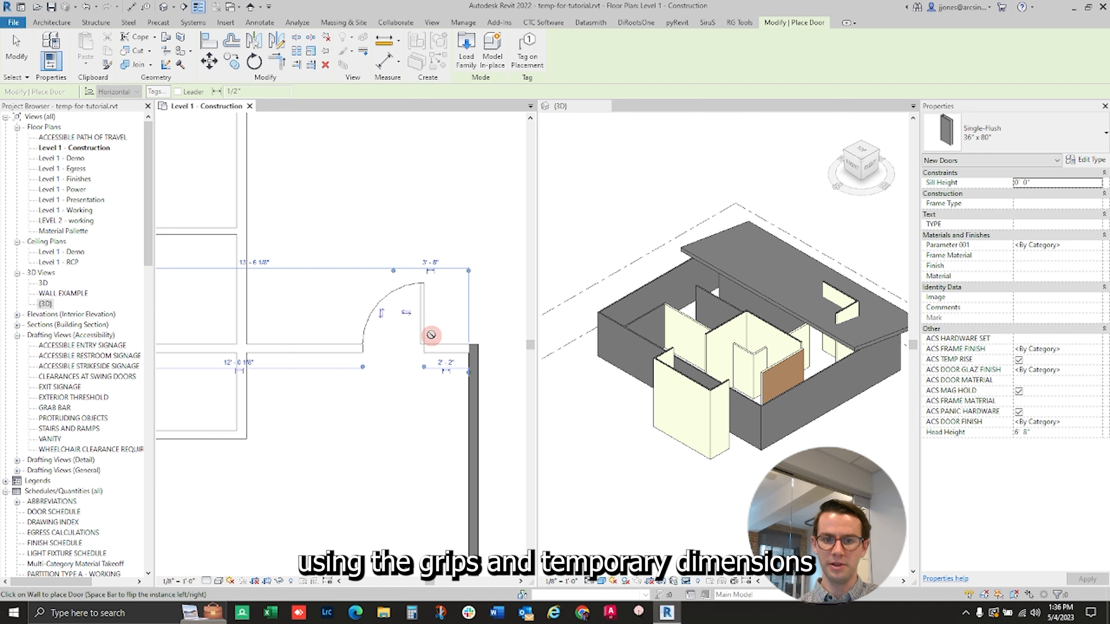
{"action": "key", "text": "Escape"}
- Set the gap between the door's hinge side and the room's right wall to 6"
{"action": "left_click", "coordinate": [419, 317]}
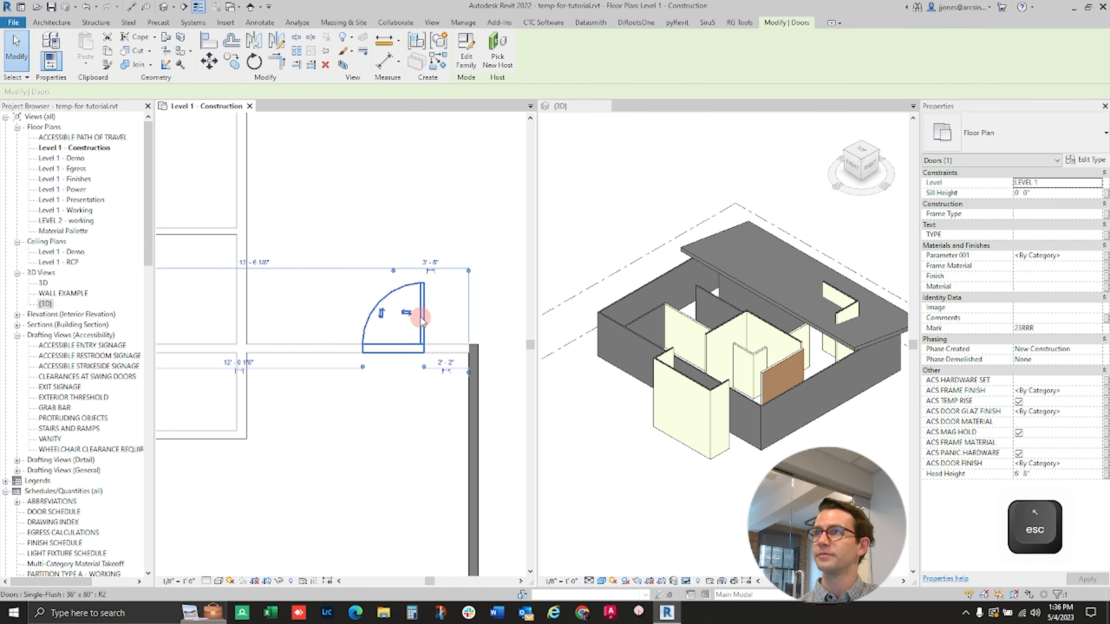
{"action": "left_click", "coordinate": [448, 357]}
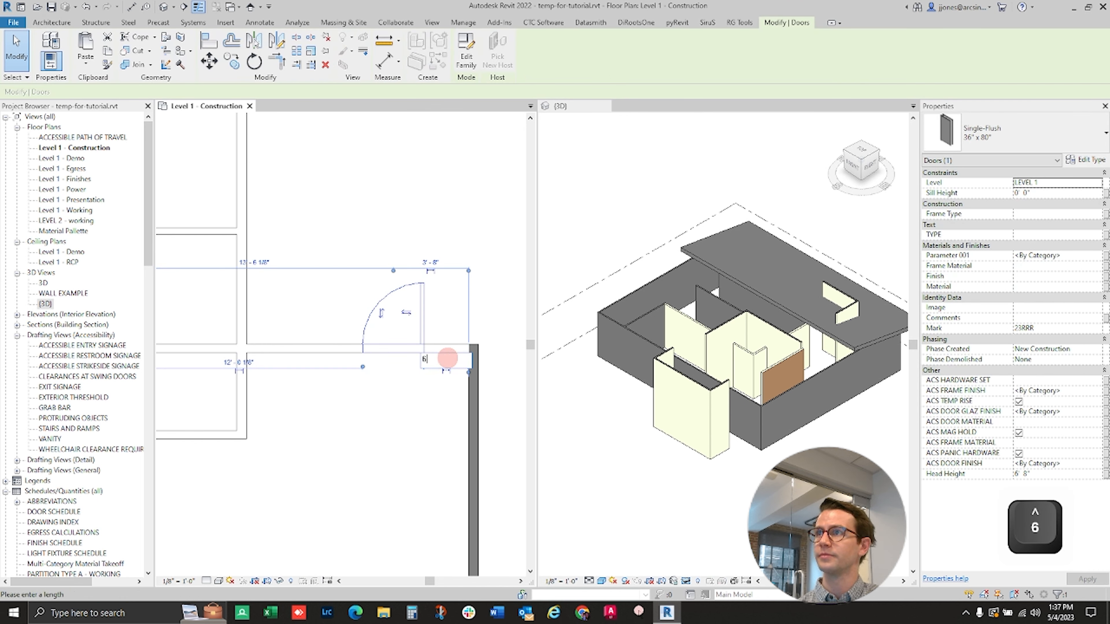
{"action": "key", "text": "Return"}
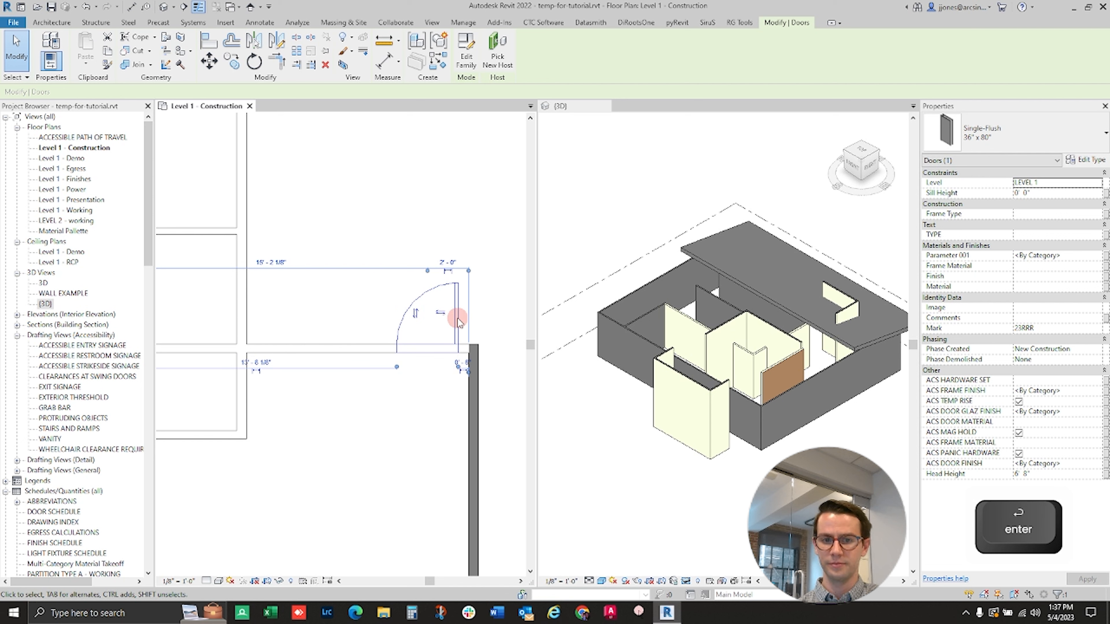
- Move the door along the wall away from the corner, and return its gap to the right wall to 6"
{"action": "left_click_drag", "start_coordinate": [456, 318], "coordinate": [417, 318], "text": "ctrl"}
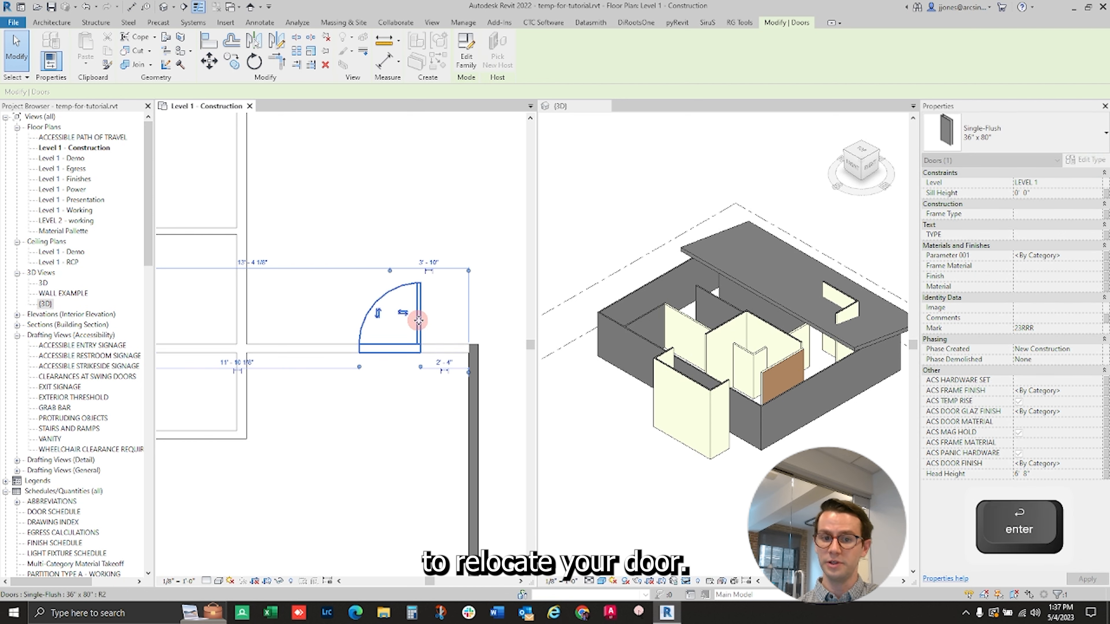
{"action": "left_click", "coordinate": [450, 362]}
{"action": "type", "text": "6"}
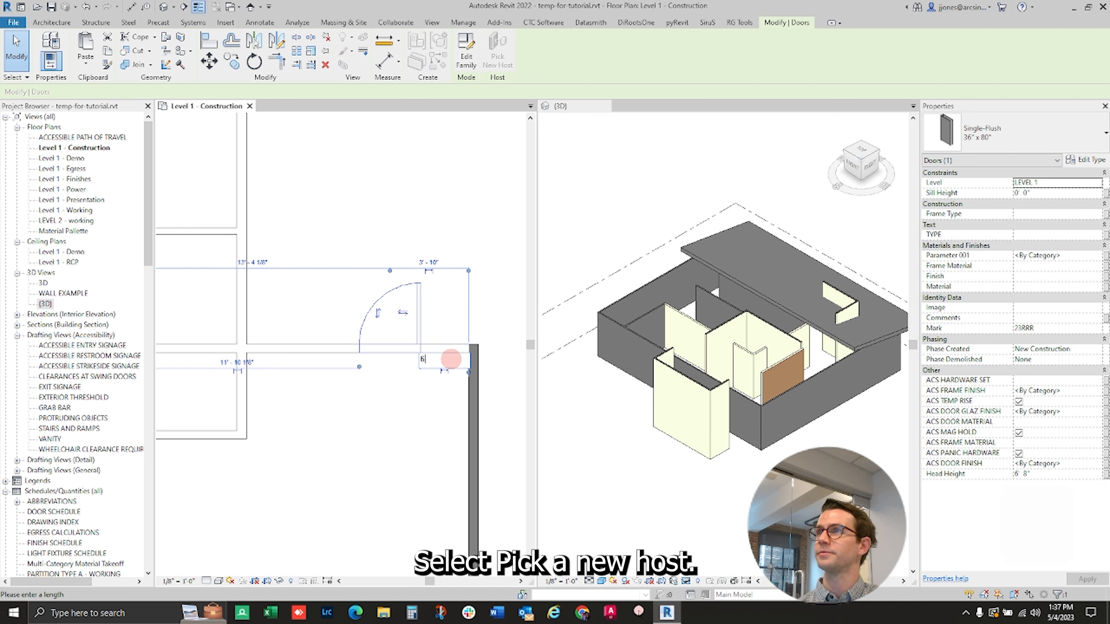
{"action": "type", "text": "\""}
{"action": "key", "text": "Return"}
{"action": "left_click", "coordinate": [438, 409]}
- Pick the right exterior wall as the door's new host, placing it about 12' 5" from the lower corner
{"action": "scroll", "coordinate": [421, 409], "scroll_direction": "down", "scroll_amount": 2}
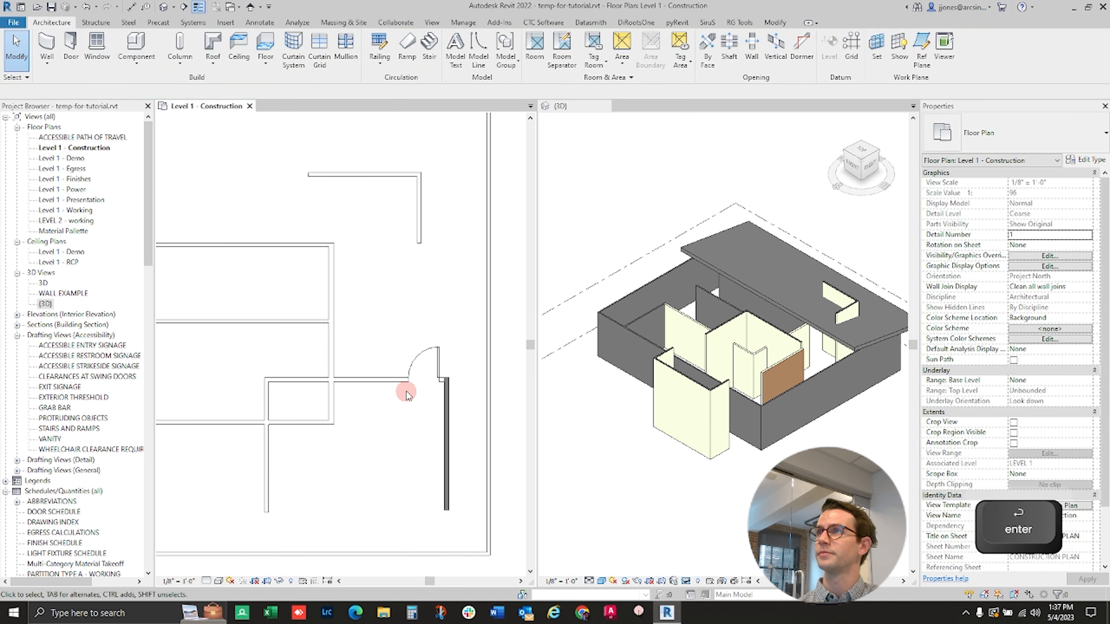
{"action": "left_click", "coordinate": [416, 363]}
{"action": "left_click", "coordinate": [498, 60]}
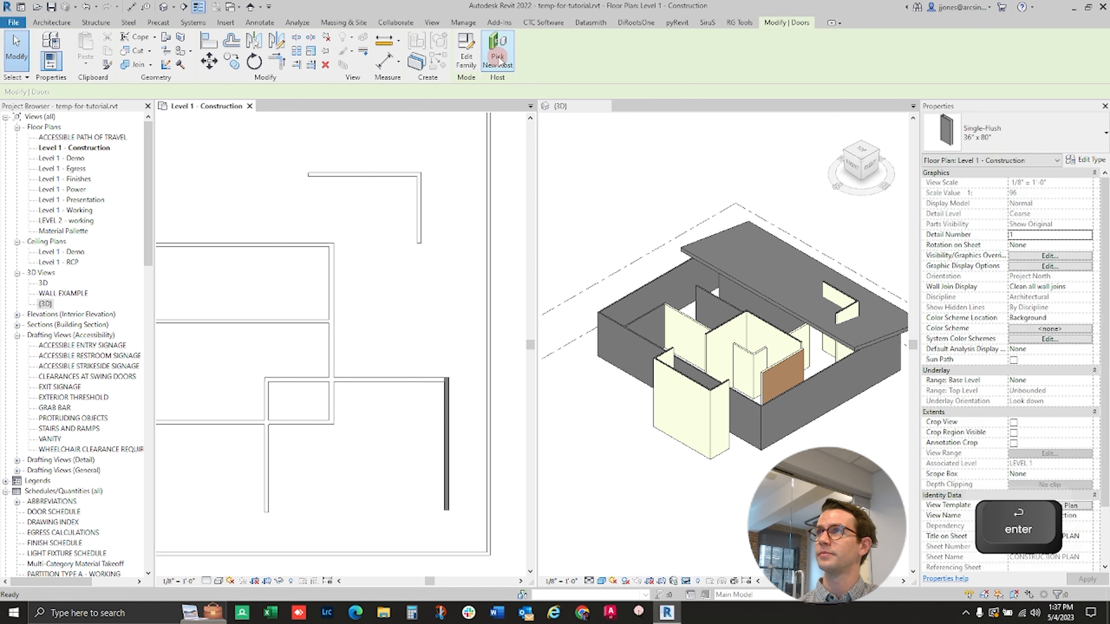
{"action": "left_click", "coordinate": [491, 410]}
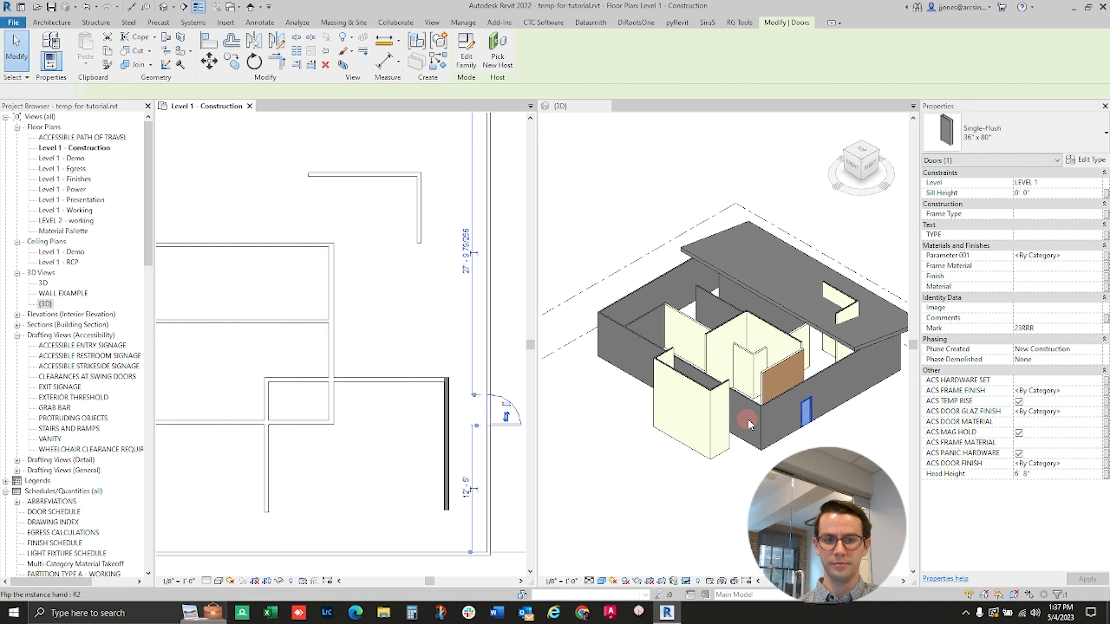
- Place a Double Hung 24" x 72" window in the 3D view, on the exterior wall between its corner and the door
{"action": "scroll", "coordinate": [820, 425], "scroll_direction": "up", "scroll_amount": 4}
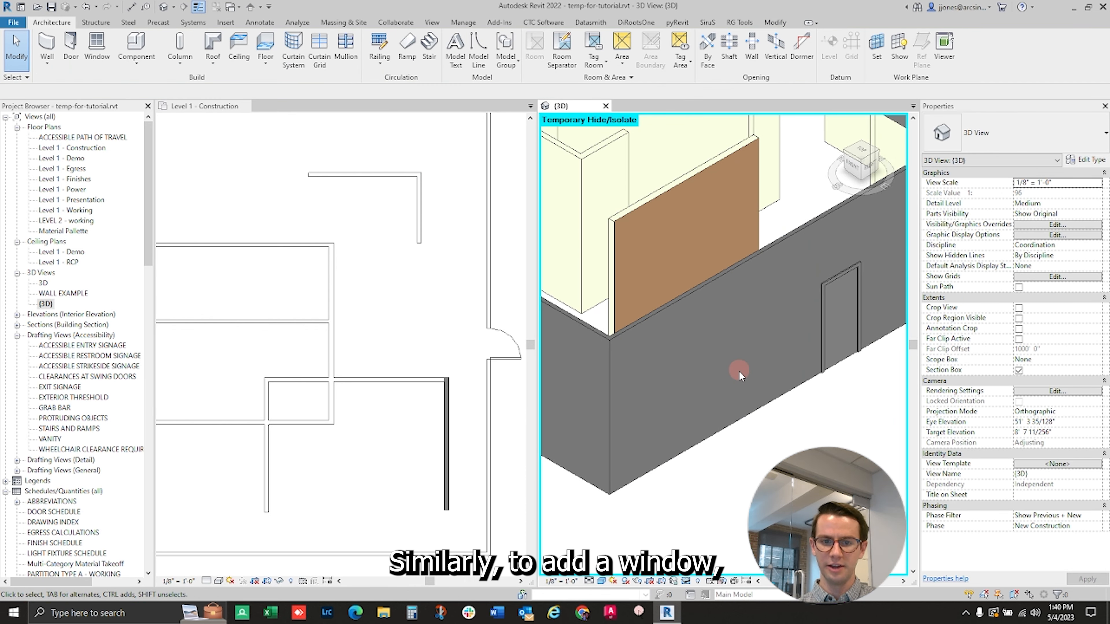
{"action": "left_click", "coordinate": [99, 56]}
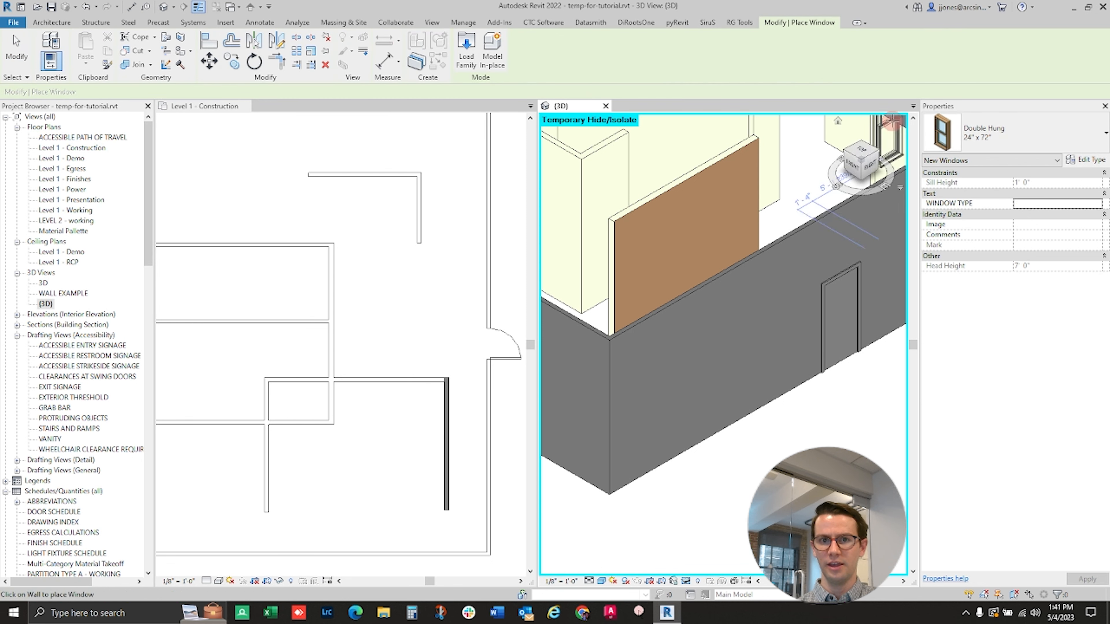
{"action": "left_click", "coordinate": [1042, 136]}
{"action": "left_click", "coordinate": [1042, 183]}
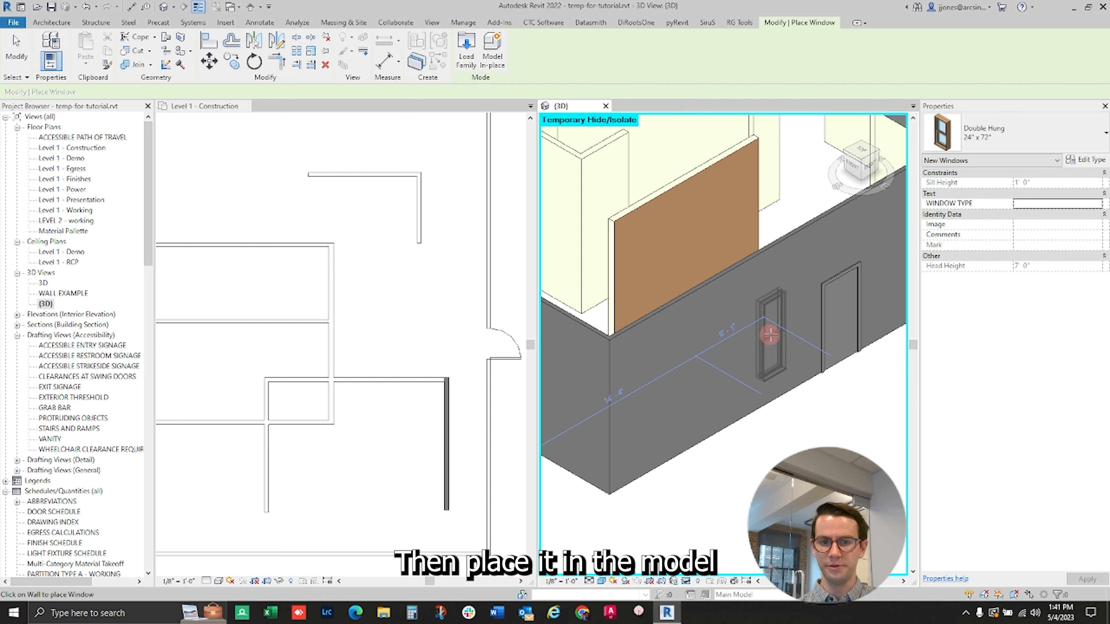
{"action": "left_click", "coordinate": [770, 335]}
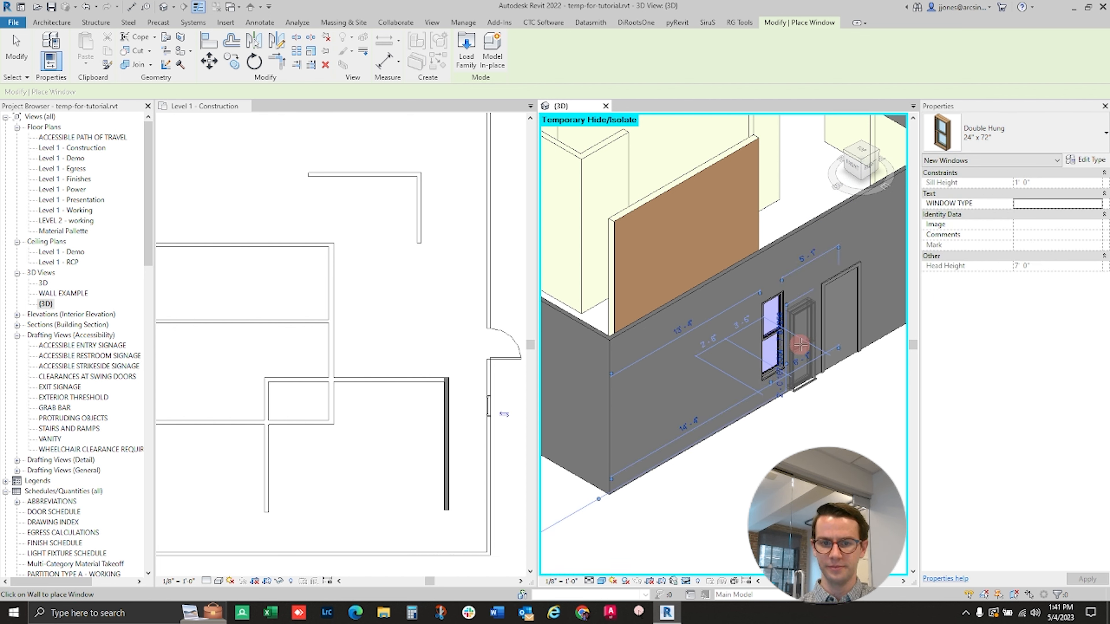
{"action": "key", "text": "Escape"}
- Set the new window's sill height to 3 feet
{"action": "left_click", "coordinate": [777, 332]}
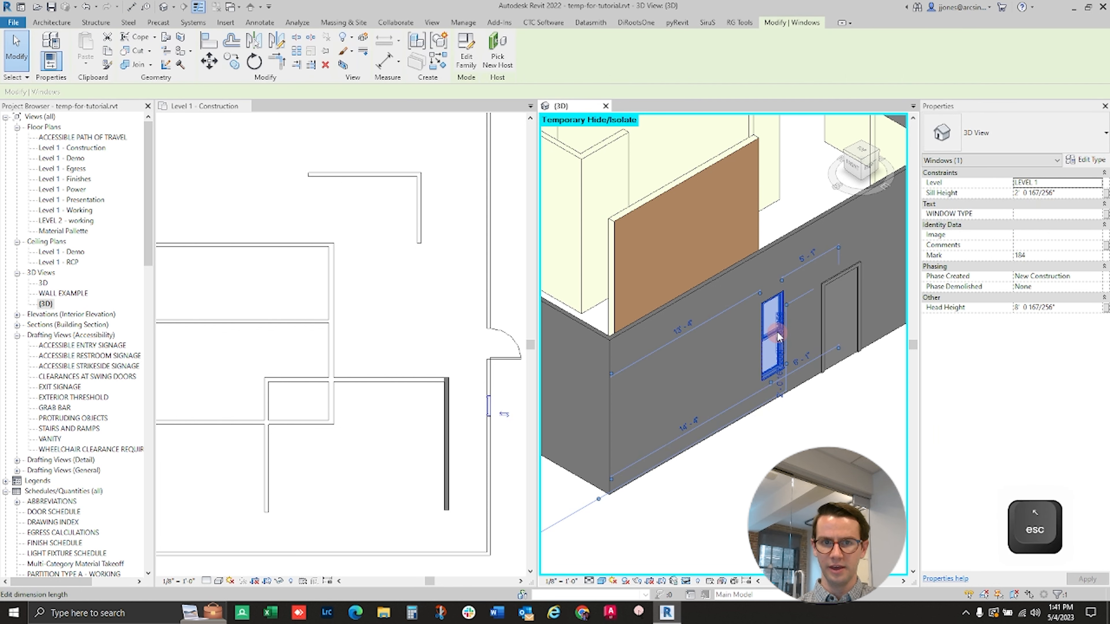
{"action": "left_click", "coordinate": [1065, 193]}
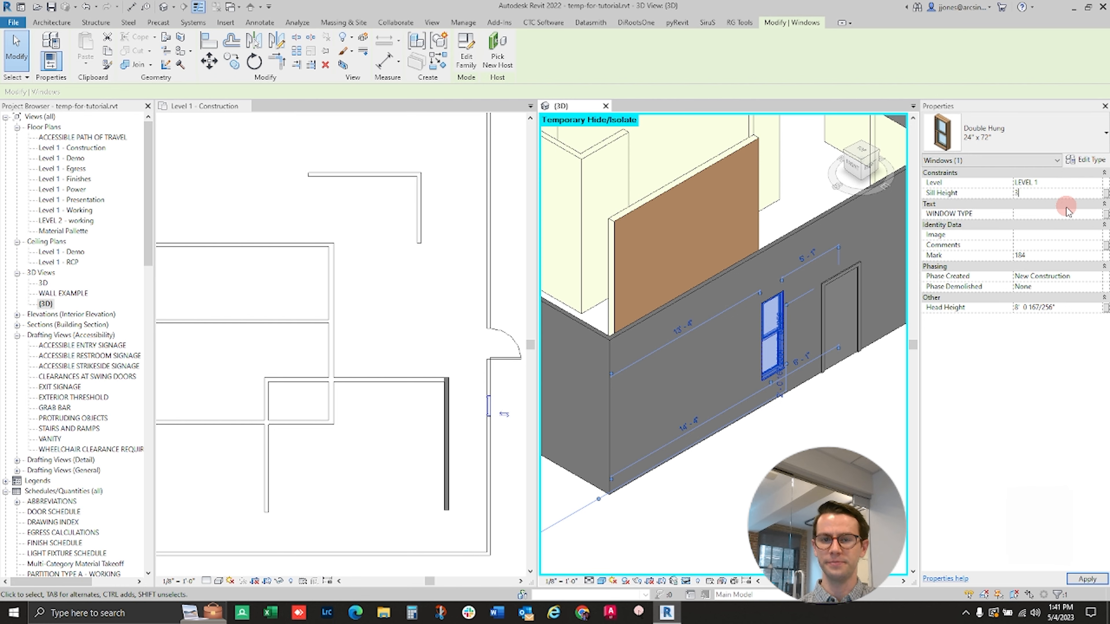
{"action": "type", "text": "3"}
{"action": "key", "text": "Return"}
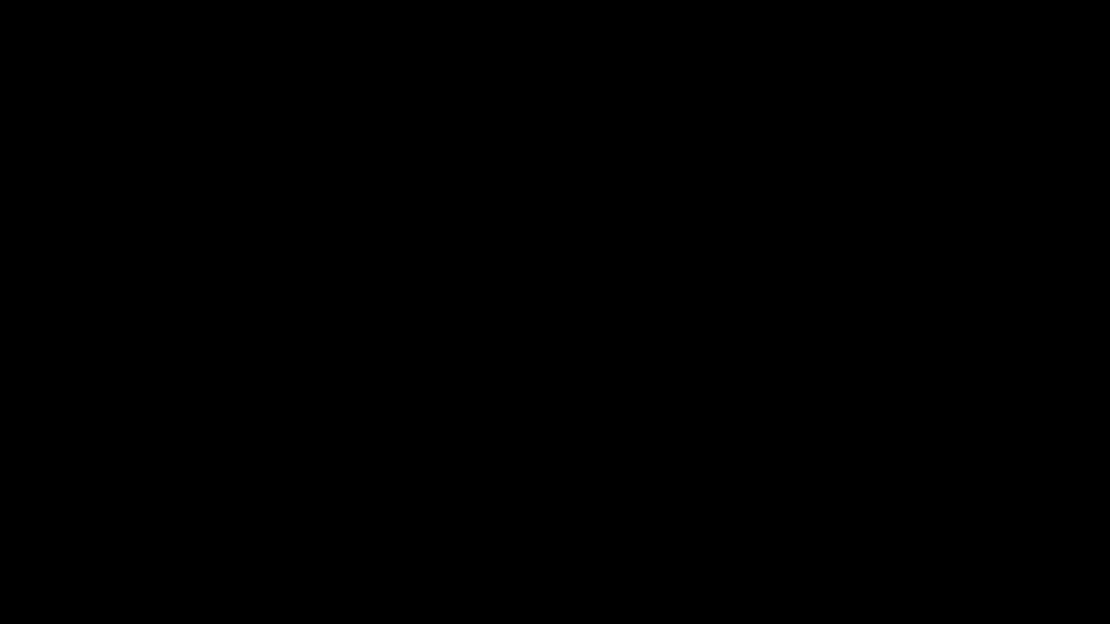